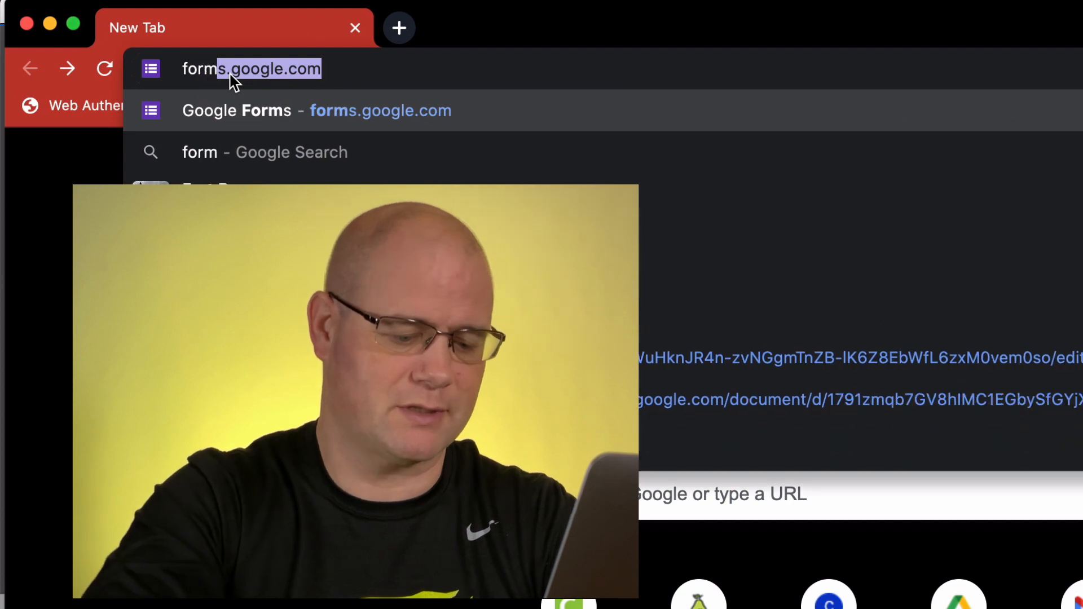
Enter forms.google.com as the web address in the new browser tab
{"action": "type", "text": ".goo"}
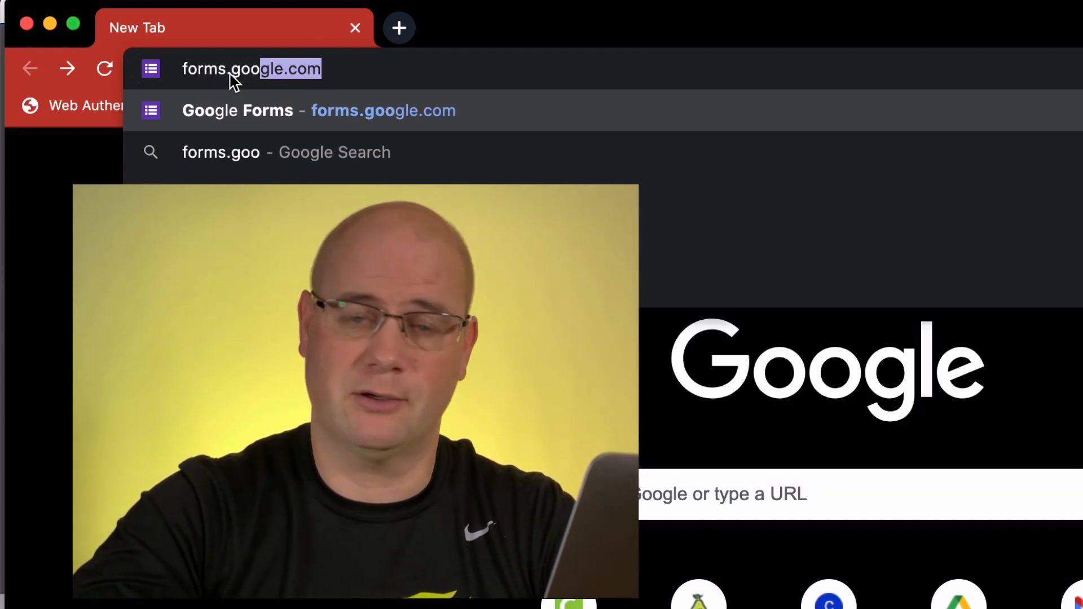
{"action": "key", "text": "Right"}
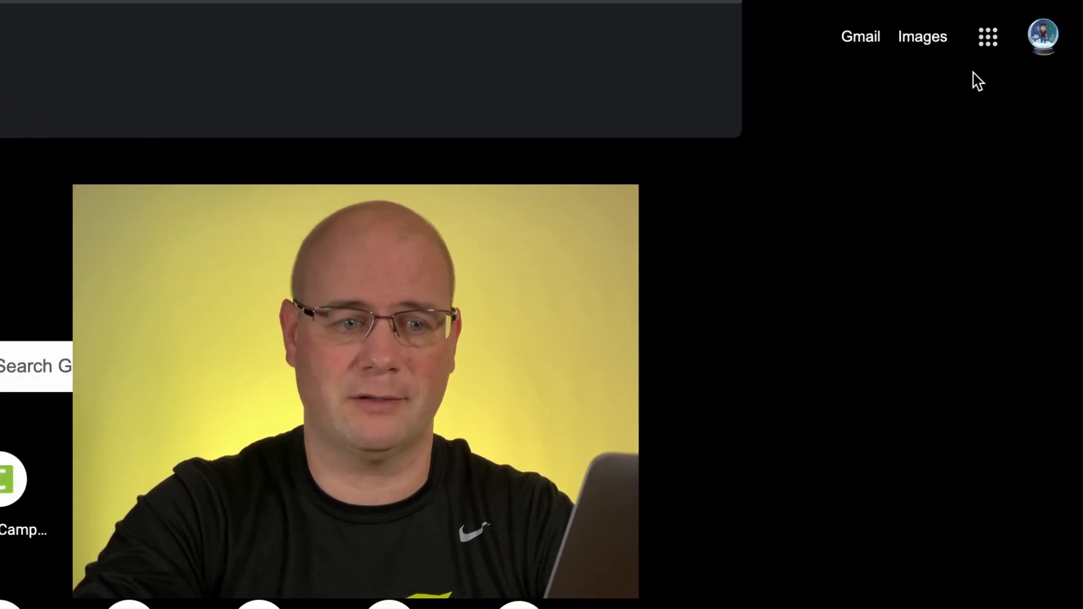
Look for Forms in the Google apps list and in the new-file options of an untitled Google Docs document
{"action": "left_click", "coordinate": [988, 40]}
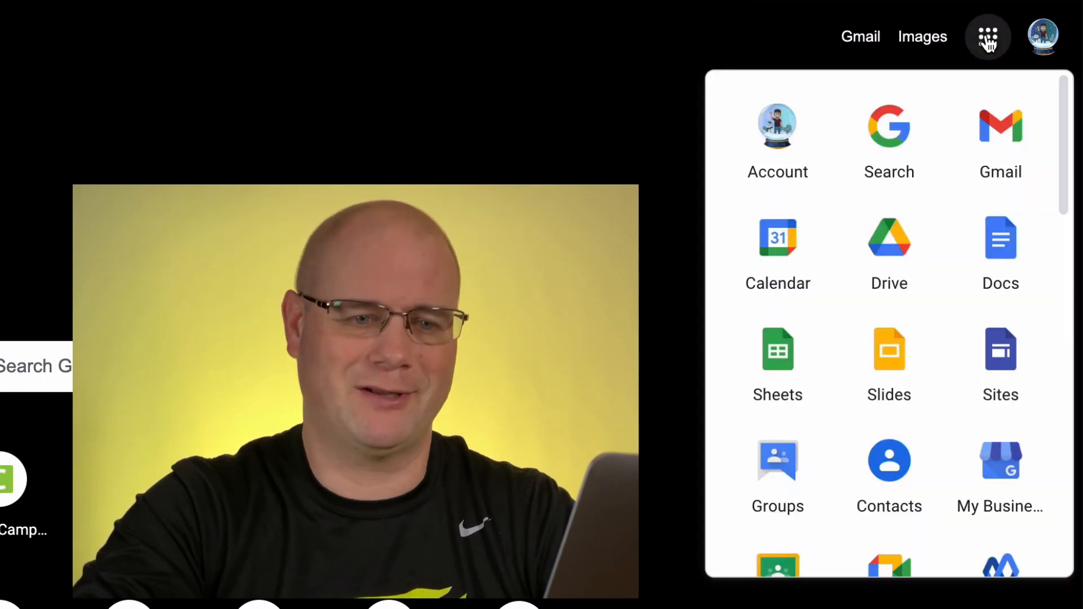
{"action": "scroll", "coordinate": [953, 301], "scroll_direction": "down", "scroll_amount": 5}
{"action": "scroll", "coordinate": [956, 303], "scroll_direction": "down", "scroll_amount": 4}
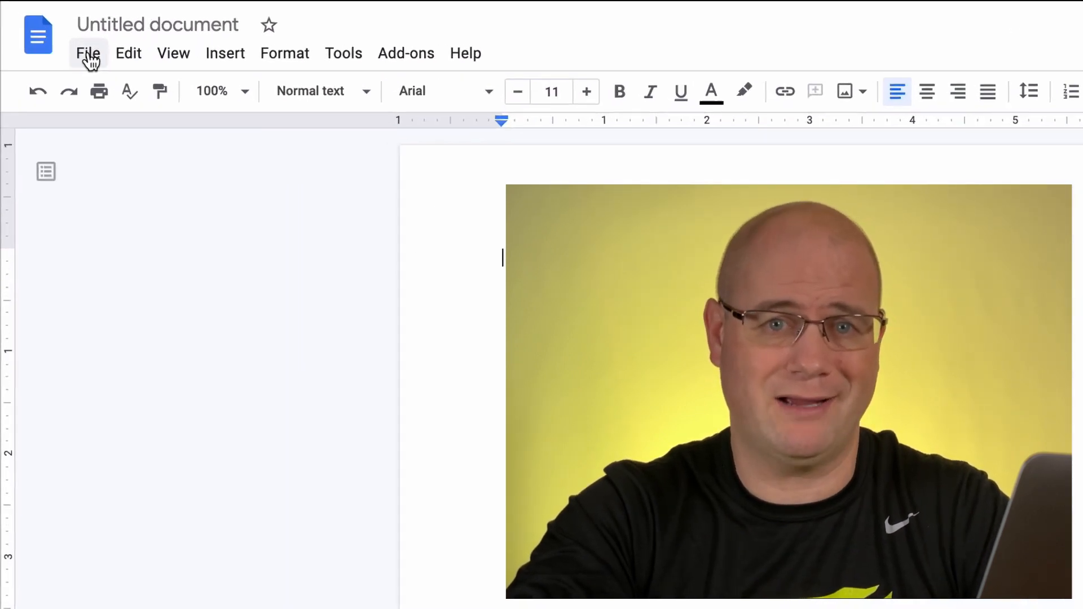
{"action": "left_click", "coordinate": [89, 56]}
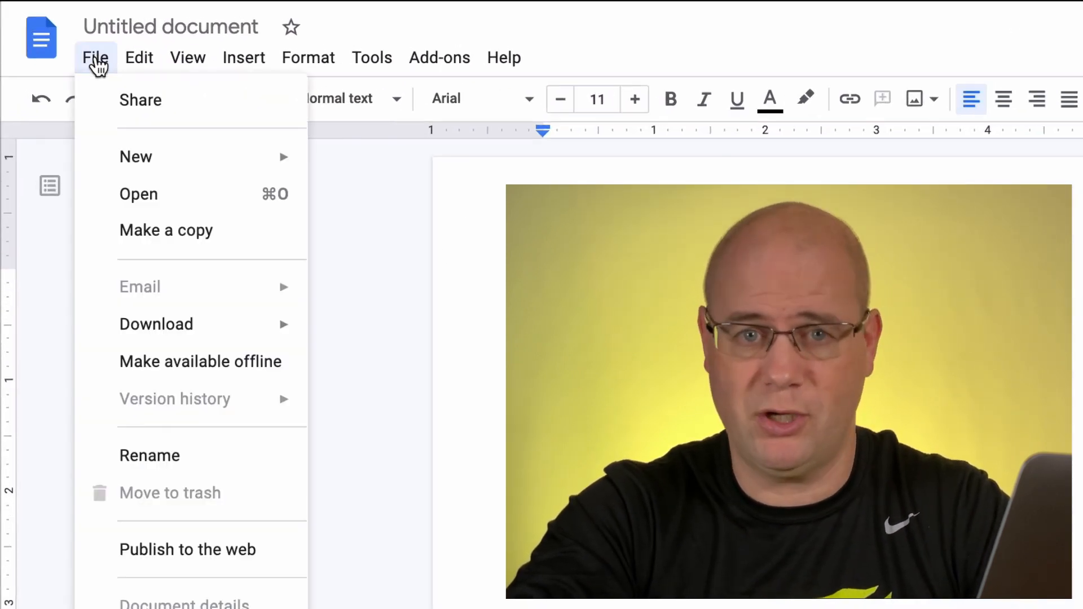
{"action": "mouse_move", "coordinate": [152, 151]}
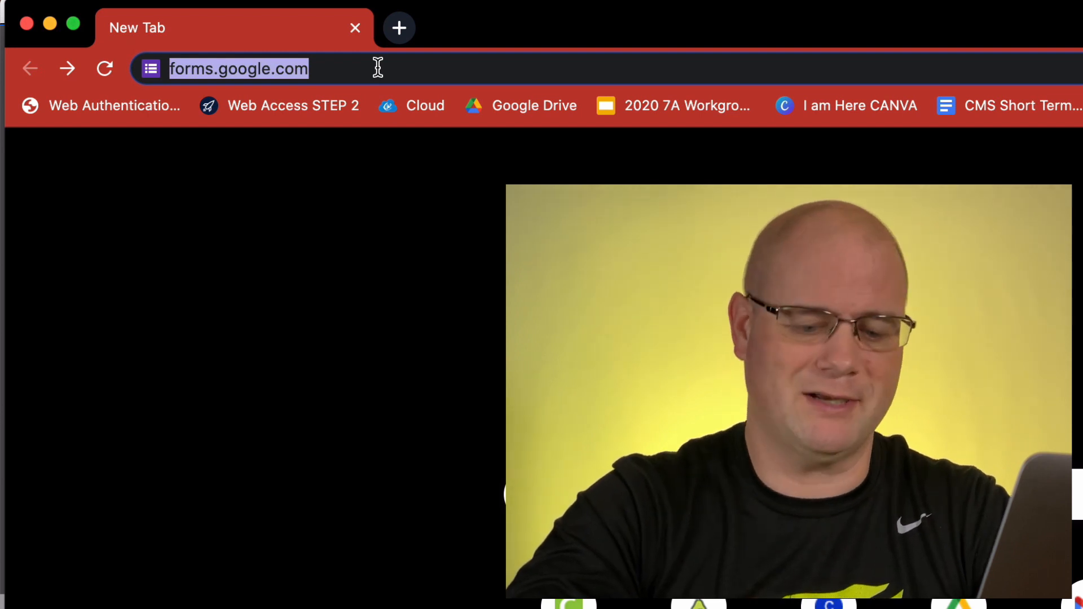
Open forms.google.com and start a new blank form
{"action": "key", "text": "Return"}
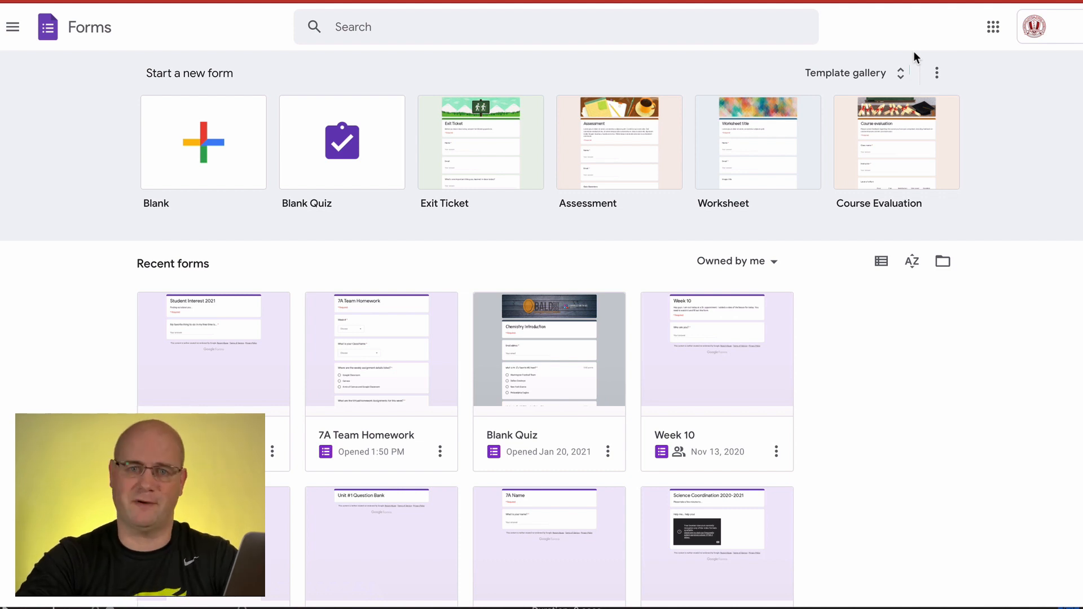
{"action": "left_click", "coordinate": [197, 164]}
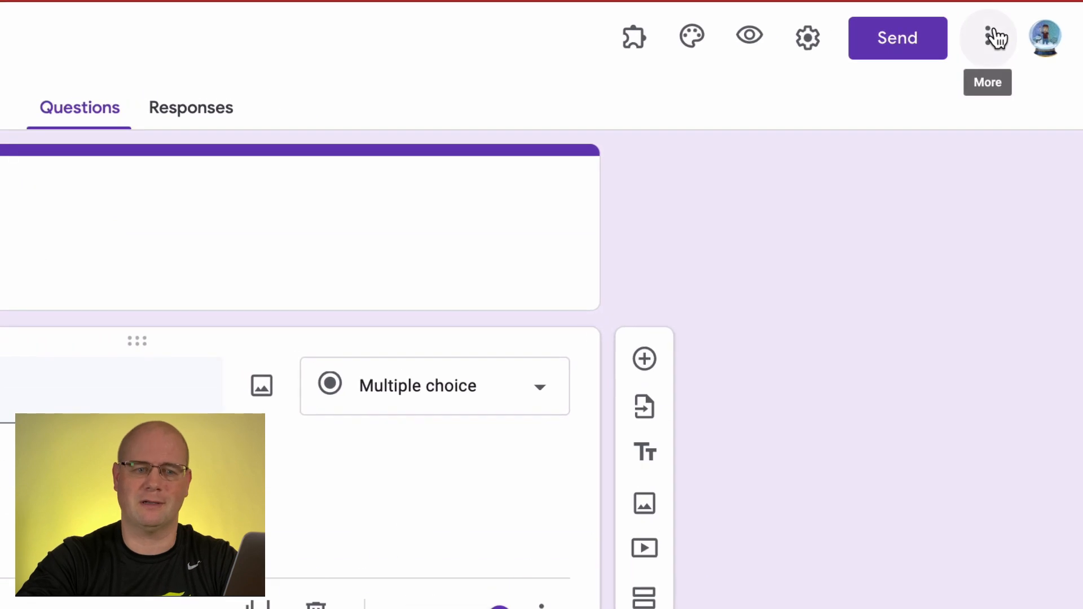
Review the form's additional options and its General, Presentation and Quizzes settings
{"action": "left_click", "coordinate": [1077, 24]}
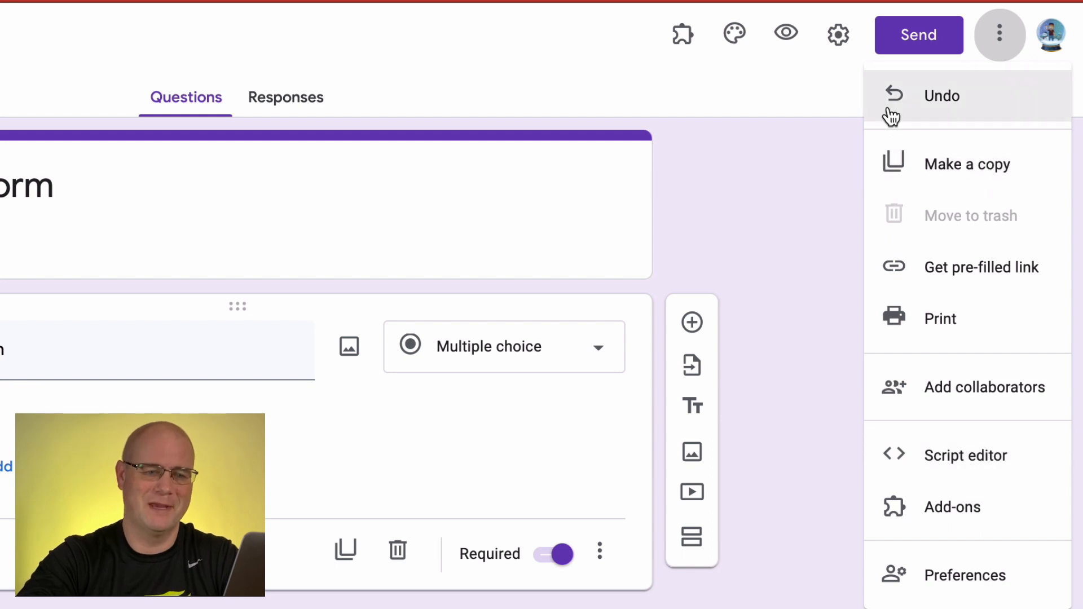
{"action": "left_click", "coordinate": [844, 32]}
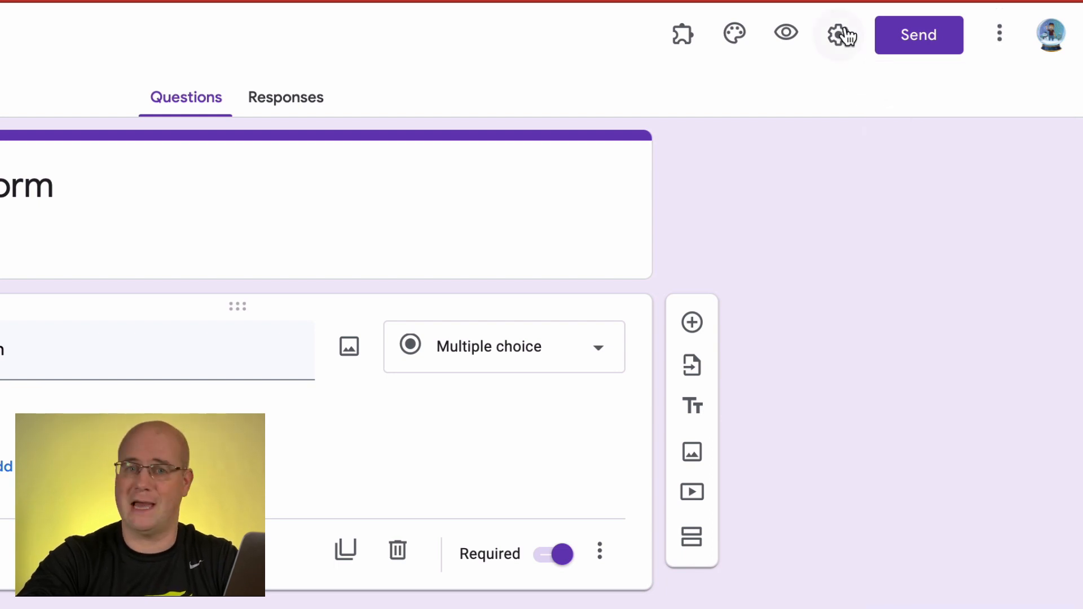
{"action": "left_click", "coordinate": [844, 33]}
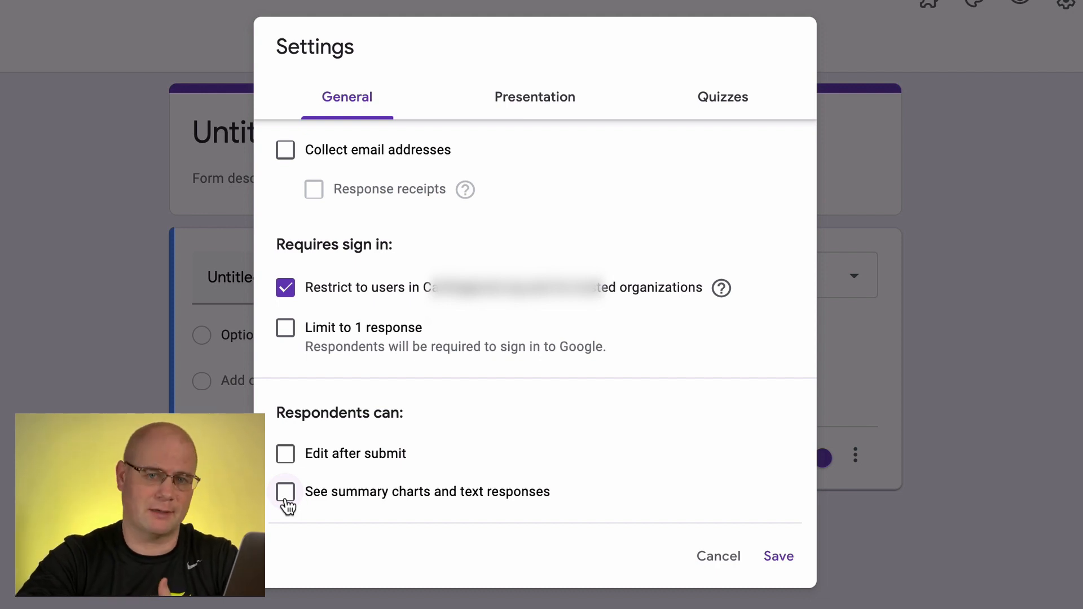
{"action": "left_click", "coordinate": [537, 106]}
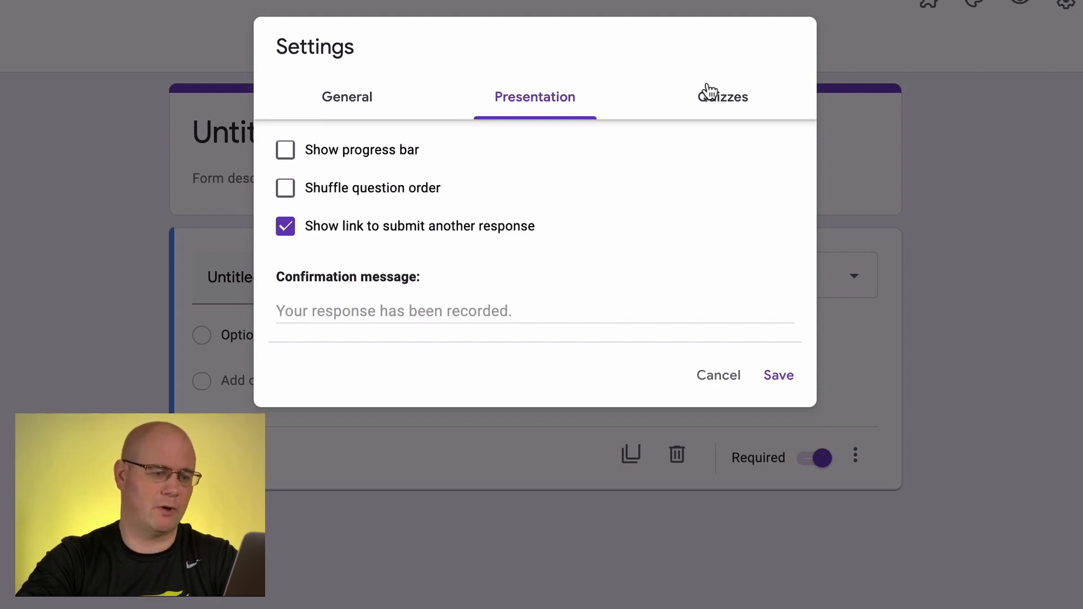
{"action": "left_click", "coordinate": [725, 104]}
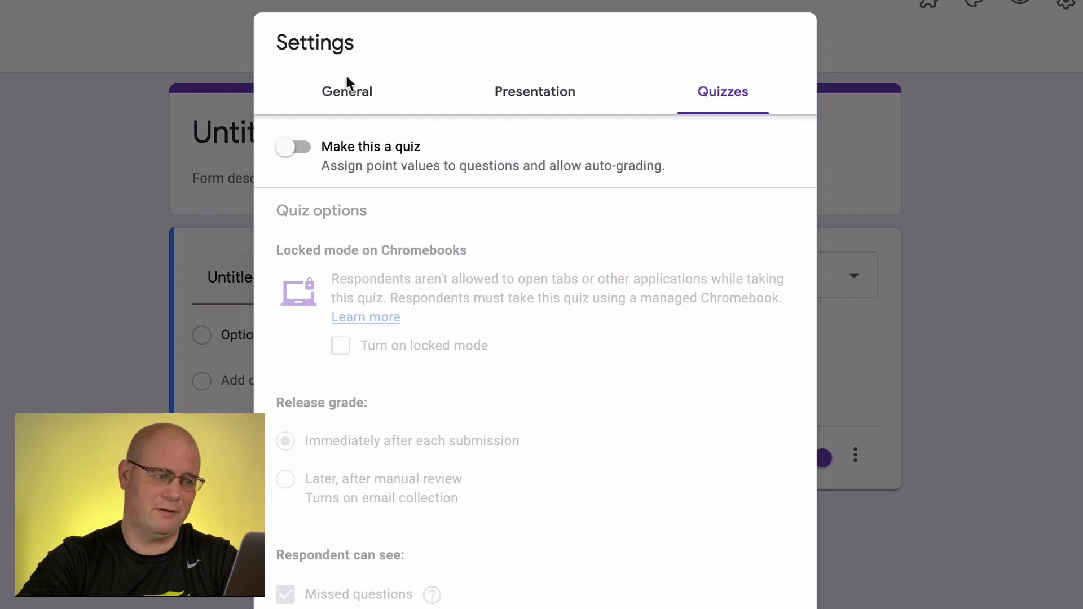
Save general settings that collect email addresses, limit to 1 response, and let respondents edit after submit and see summary charts and text responses
{"action": "left_click", "coordinate": [346, 90]}
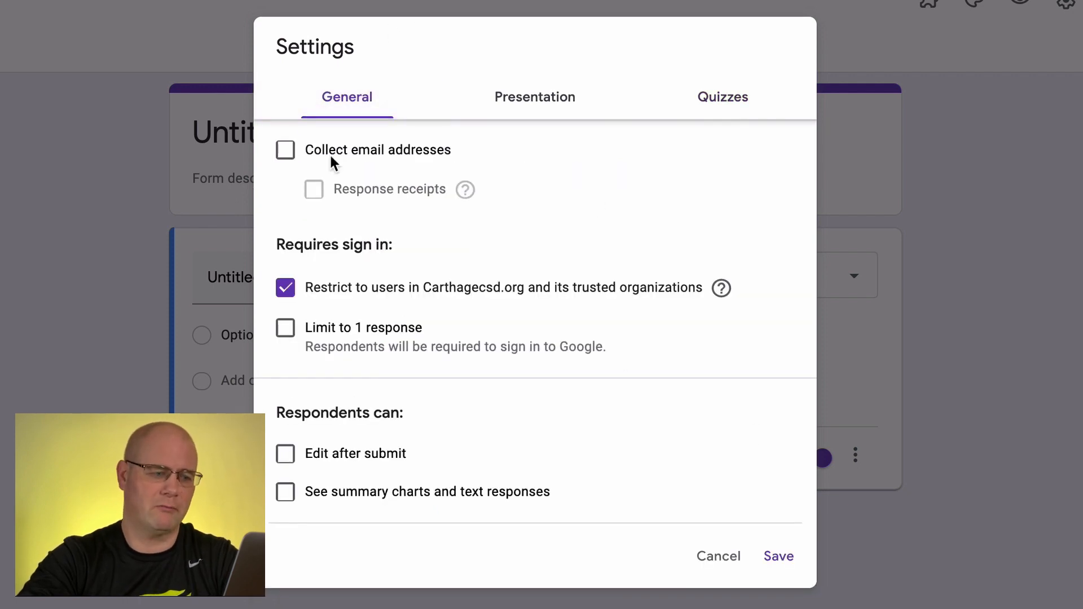
{"action": "left_click", "coordinate": [286, 151]}
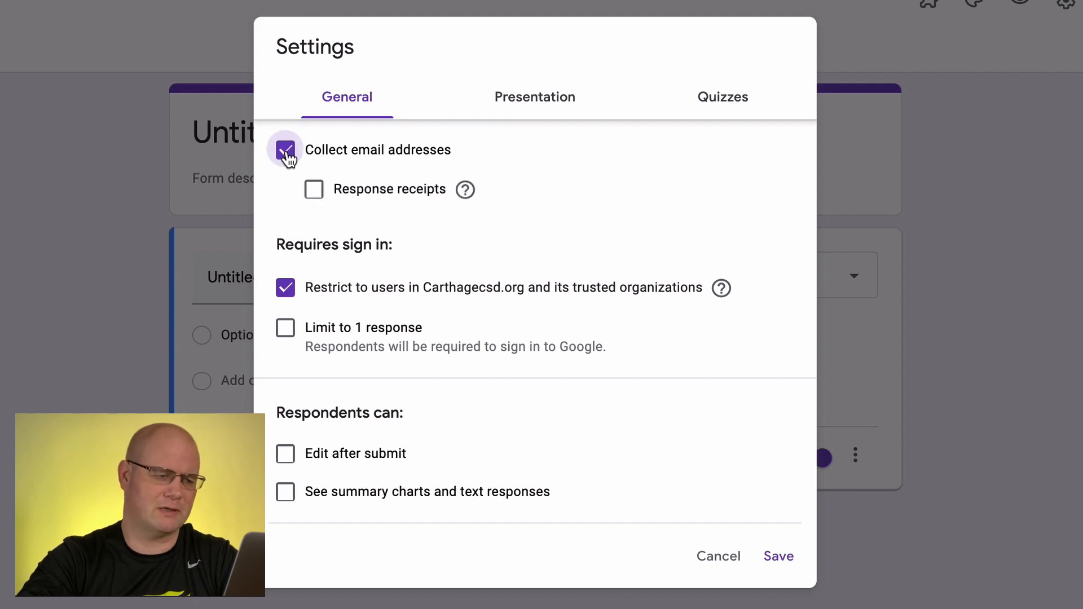
{"action": "left_click", "coordinate": [282, 330]}
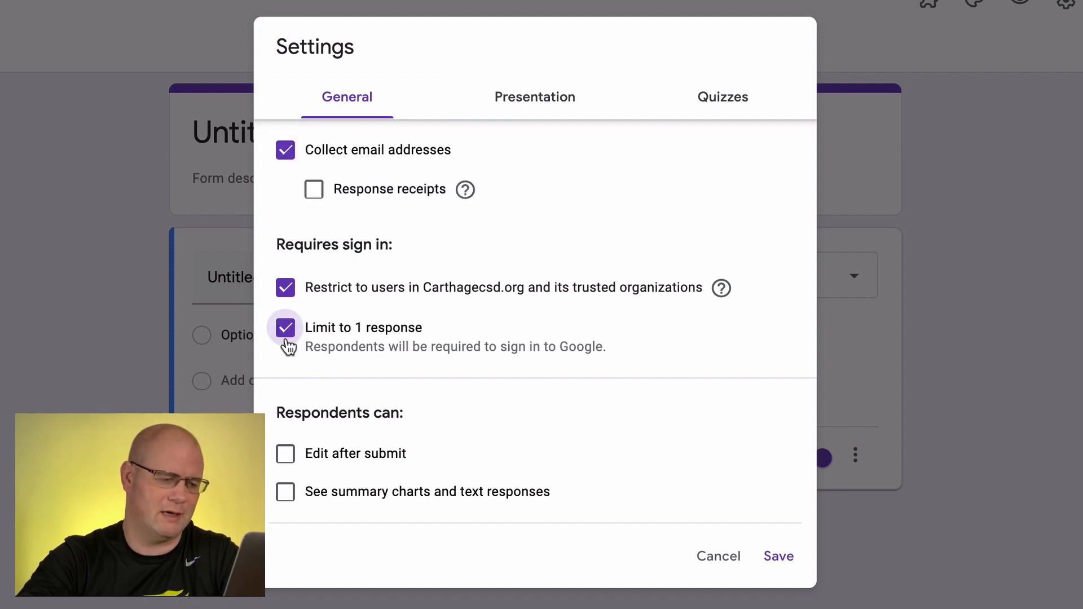
{"action": "left_click", "coordinate": [285, 458]}
{"action": "left_click", "coordinate": [284, 494]}
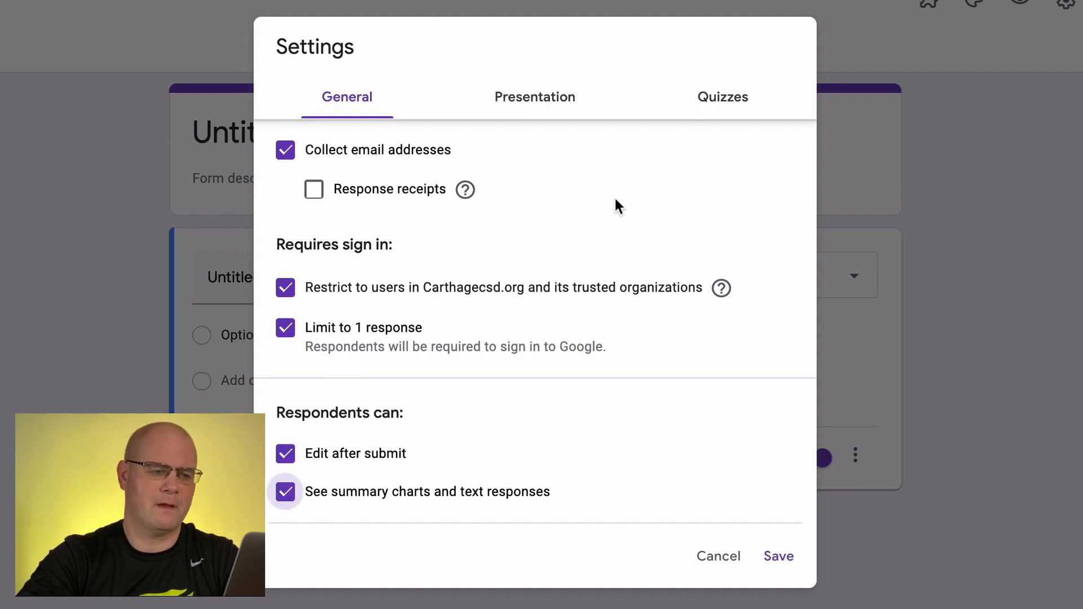
{"action": "left_click", "coordinate": [778, 556]}
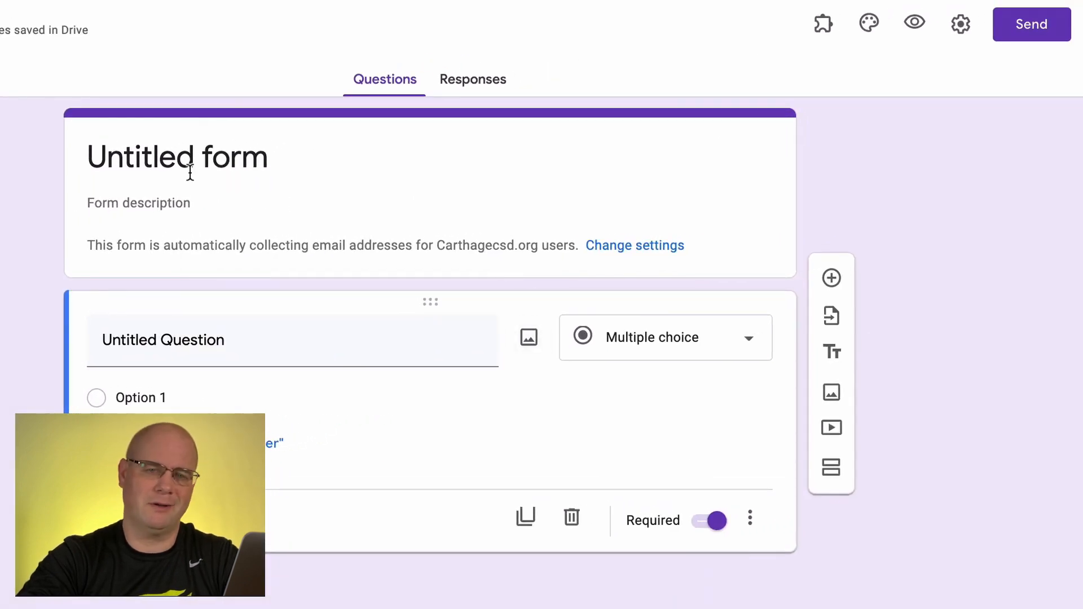
Title the form "Student Questionnaire 2021" and set its description to "Getting to know my students!"
{"action": "left_click", "coordinate": [163, 161]}
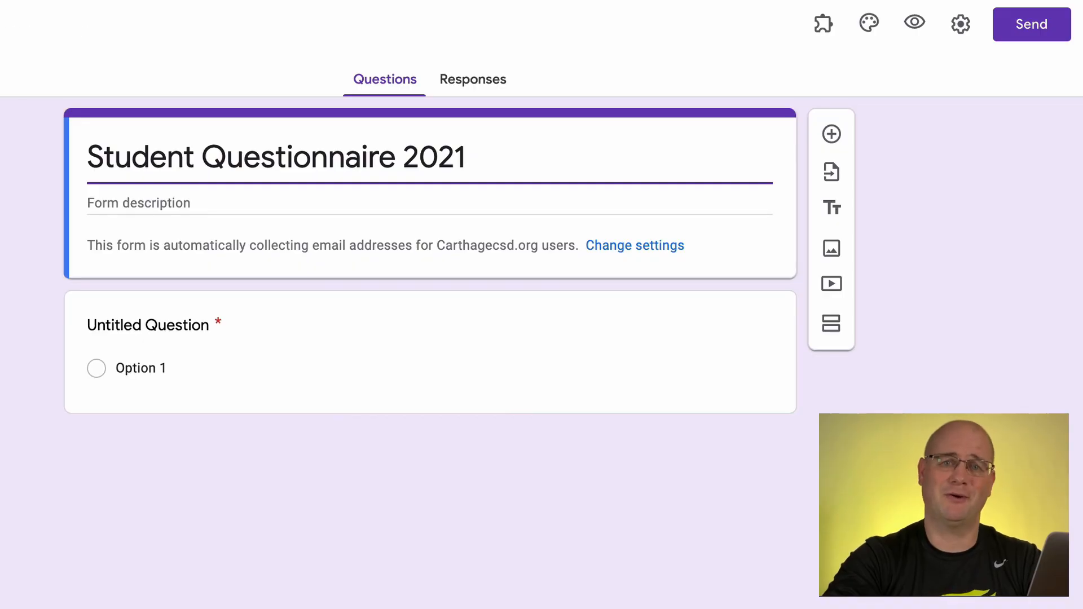
{"action": "left_click", "coordinate": [174, 204]}
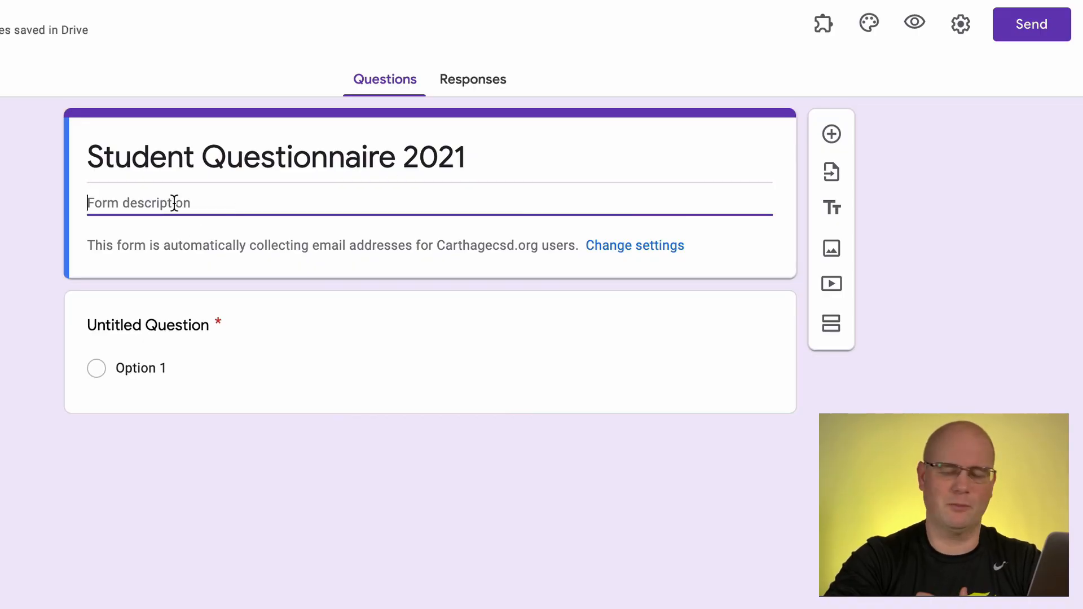
{"action": "type", "text": "Getting to know my students!"}
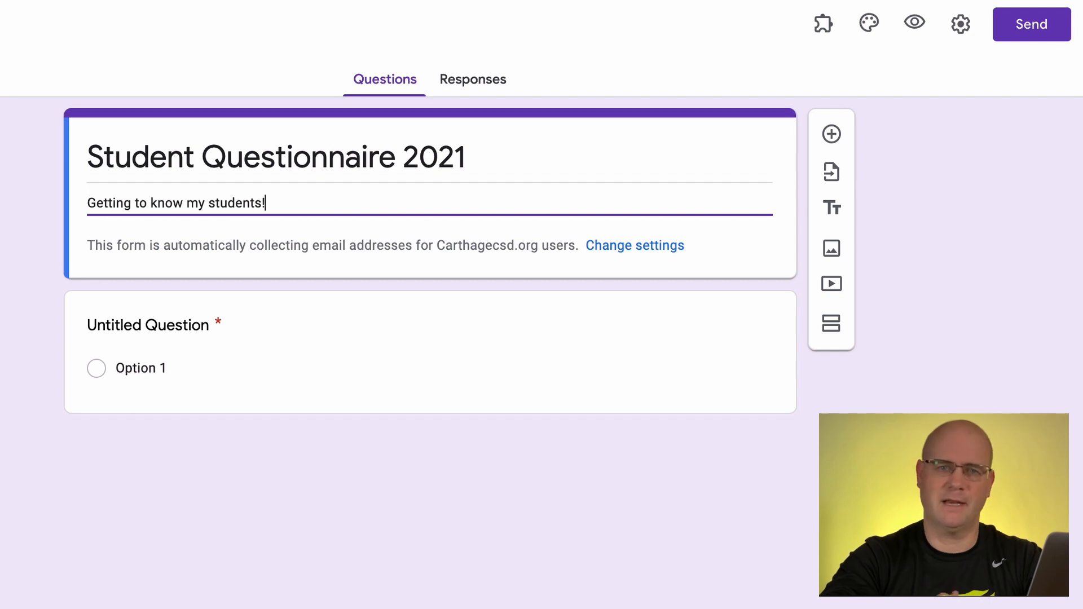
Add a title-and-description block named "Last School Year" and place it above the untitled question
{"action": "left_click", "coordinate": [176, 326]}
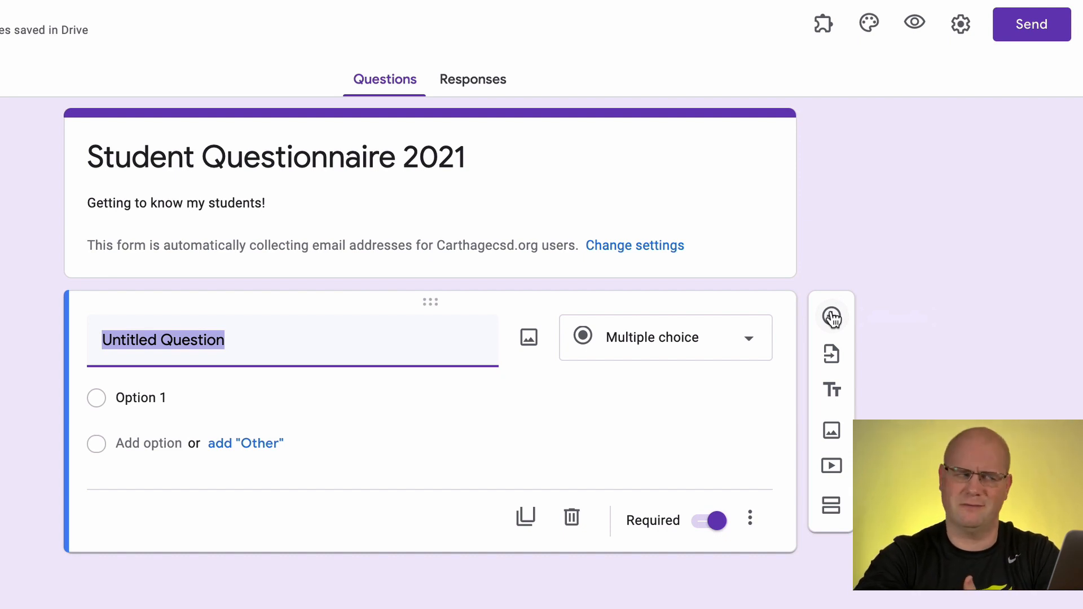
{"action": "left_click", "coordinate": [832, 393]}
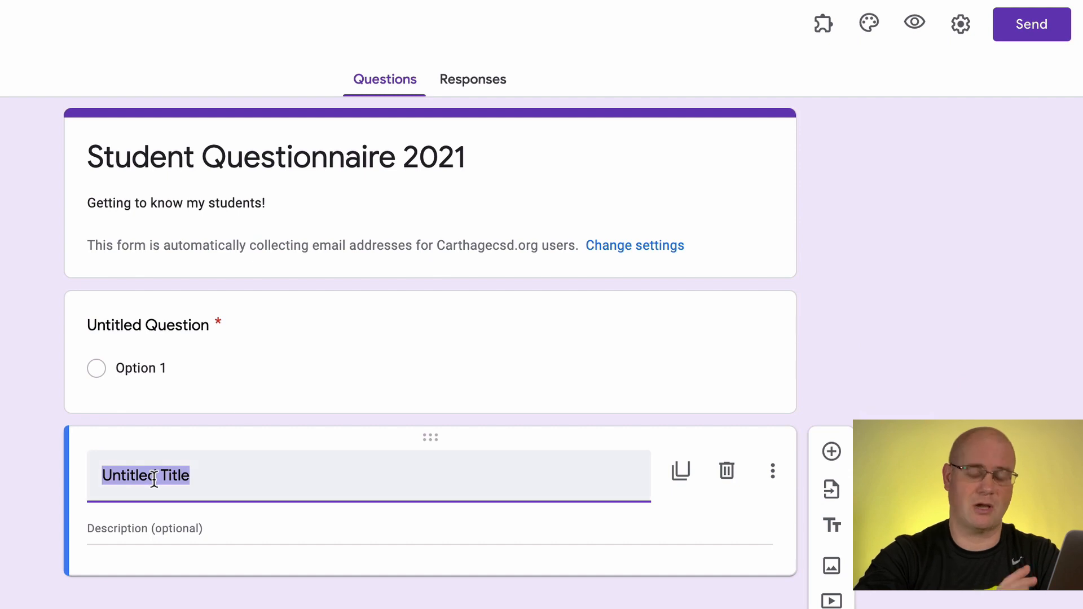
{"action": "type", "text": "Last School Year"}
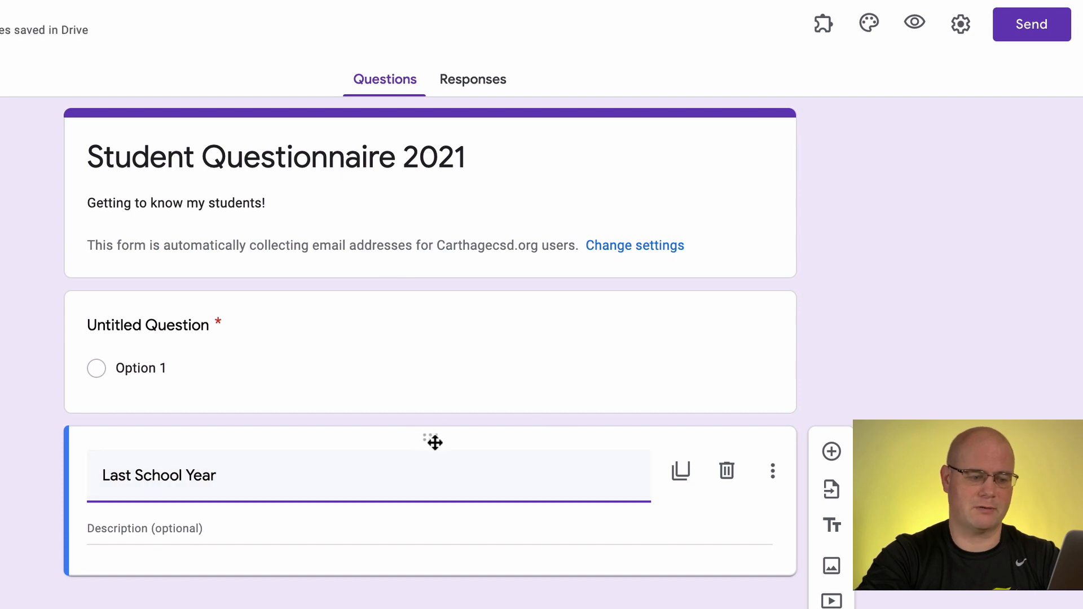
{"action": "left_click_drag", "start_coordinate": [434, 436], "coordinate": [441, 277]}
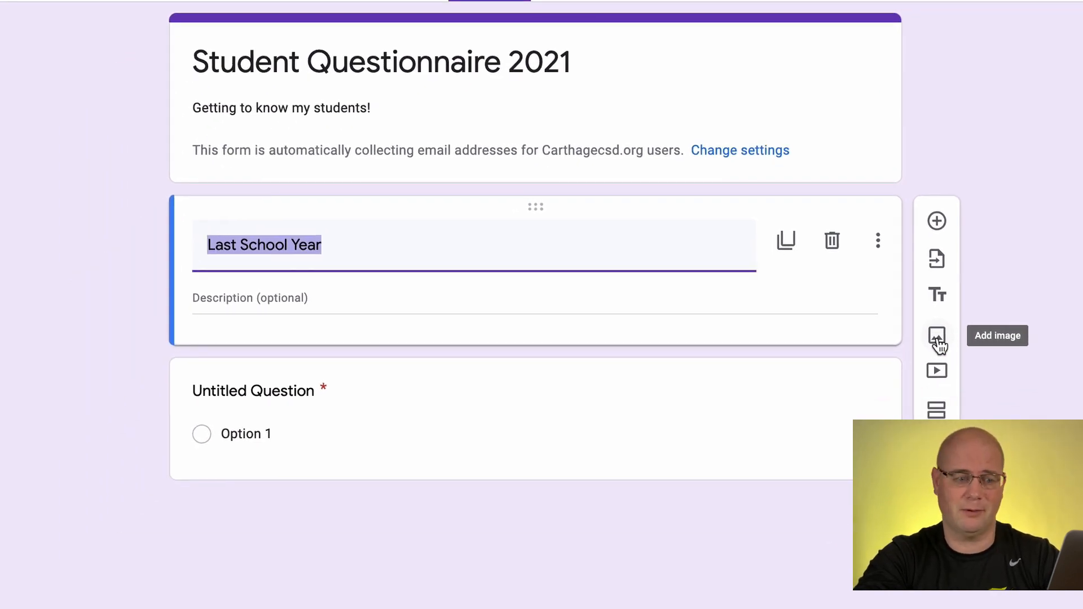
Search Google images for "classroom" and insert the photo of an empty classroom with a wall map below the "Last School Year" block
{"action": "left_click", "coordinate": [937, 338]}
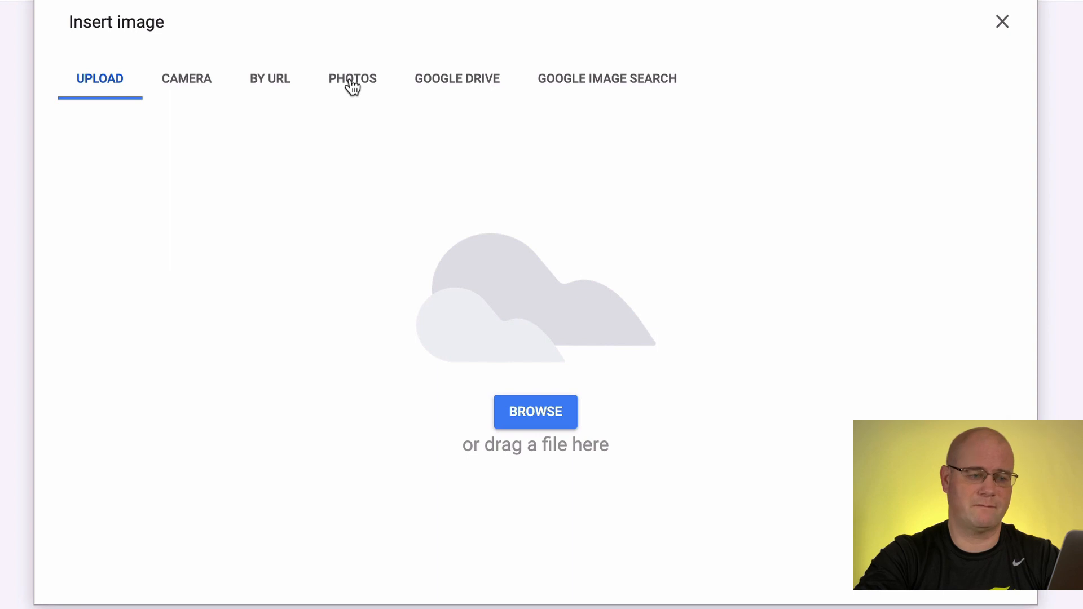
{"action": "left_click", "coordinate": [601, 76]}
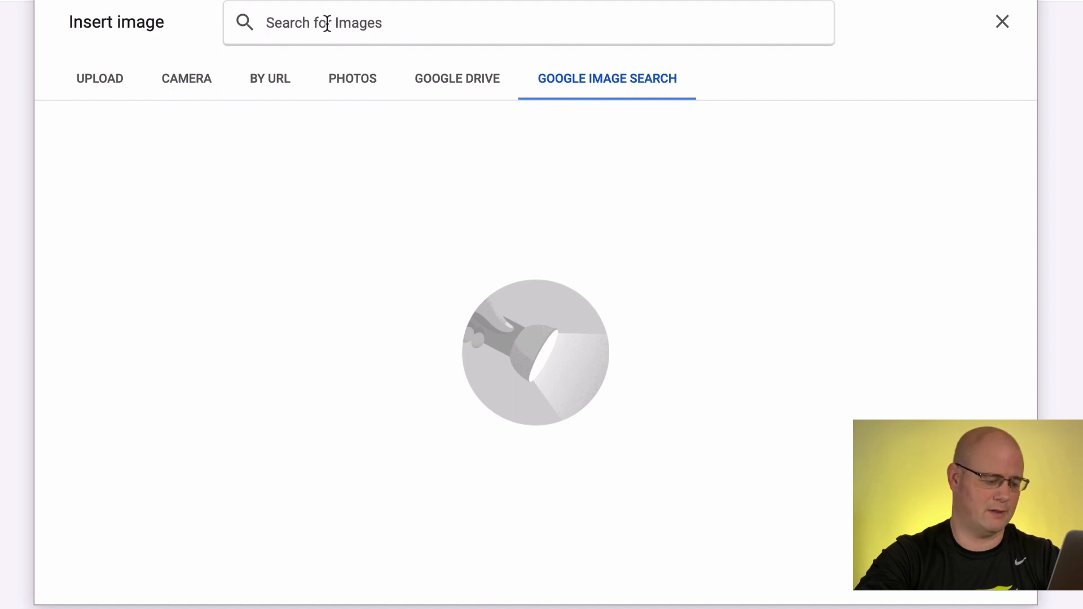
{"action": "type", "text": "Classroom"}
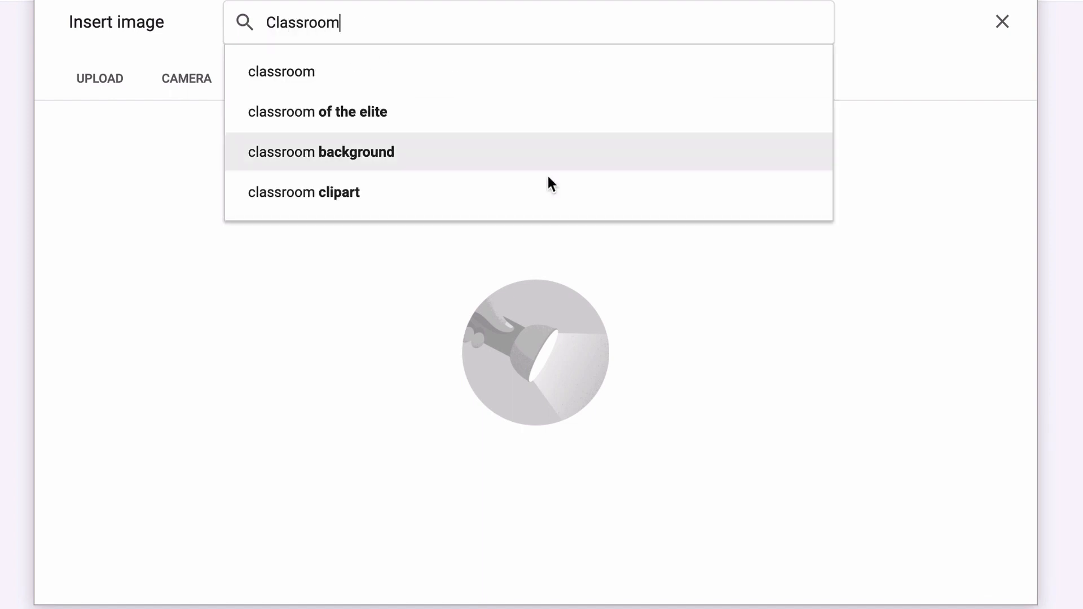
{"action": "left_click", "coordinate": [396, 65]}
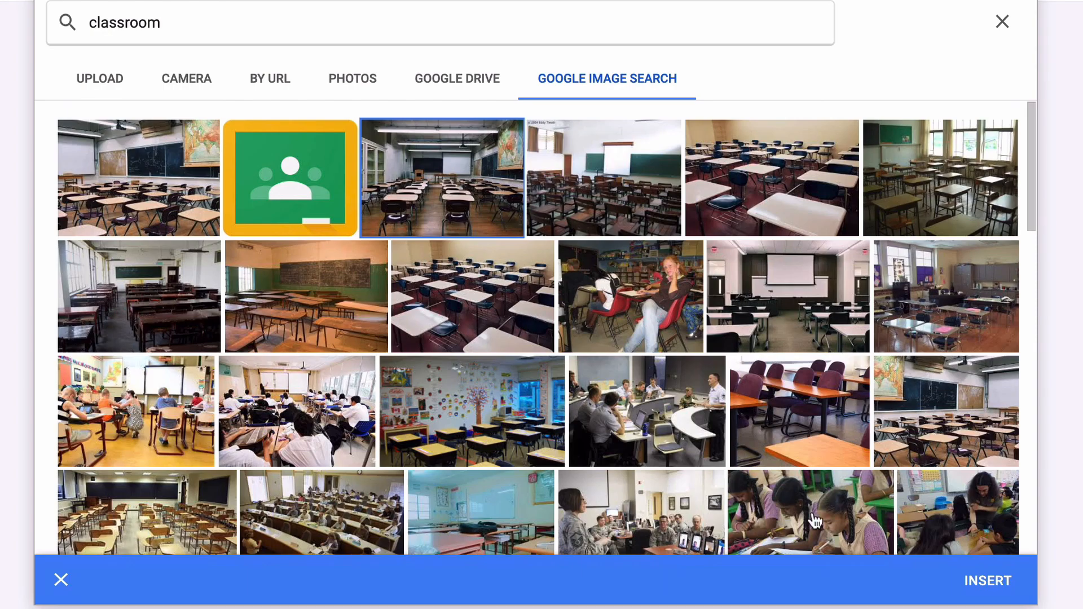
{"action": "left_click", "coordinate": [988, 579]}
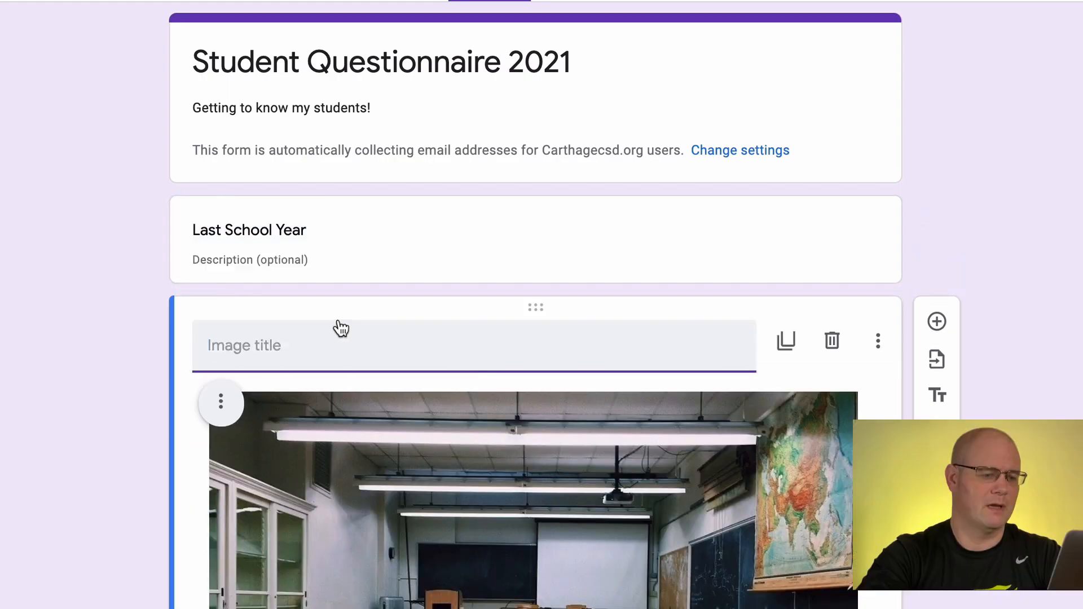
Examine the inserted classroom image and its alignment, change and remove options
{"action": "scroll", "coordinate": [578, 419], "scroll_direction": "down", "scroll_amount": 2}
{"action": "scroll", "coordinate": [577, 420], "scroll_direction": "down", "scroll_amount": 3}
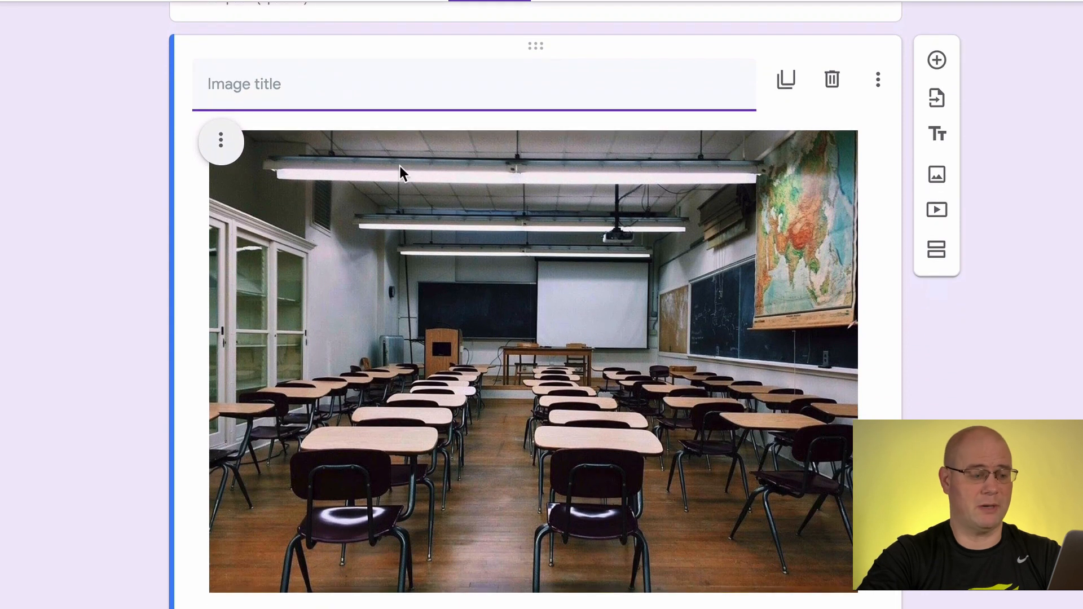
{"action": "left_click", "coordinate": [221, 142]}
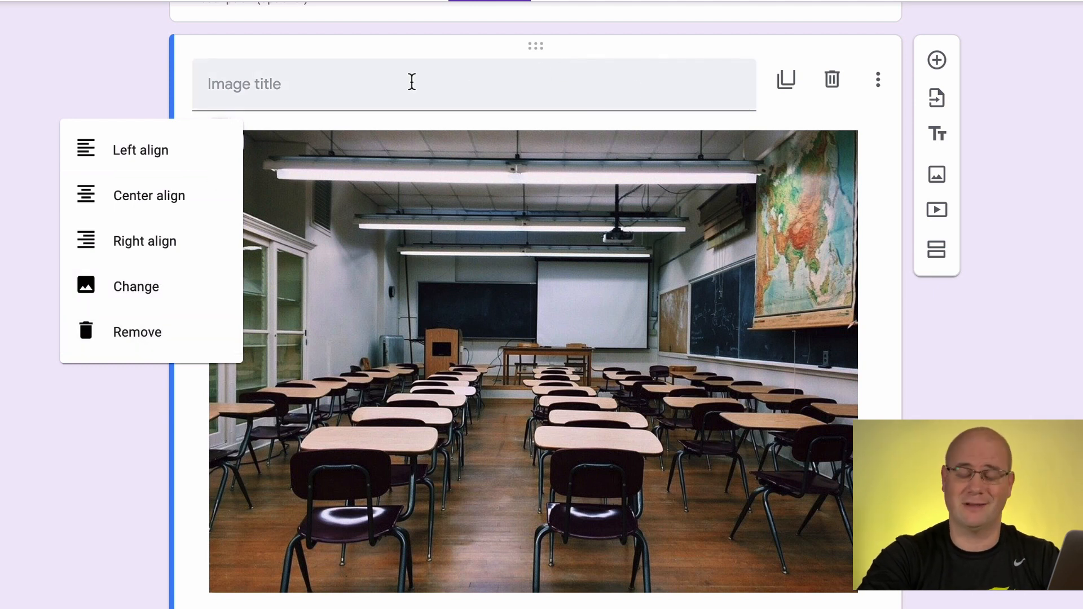
{"action": "scroll", "coordinate": [593, 77], "scroll_direction": "down", "scroll_amount": 3}
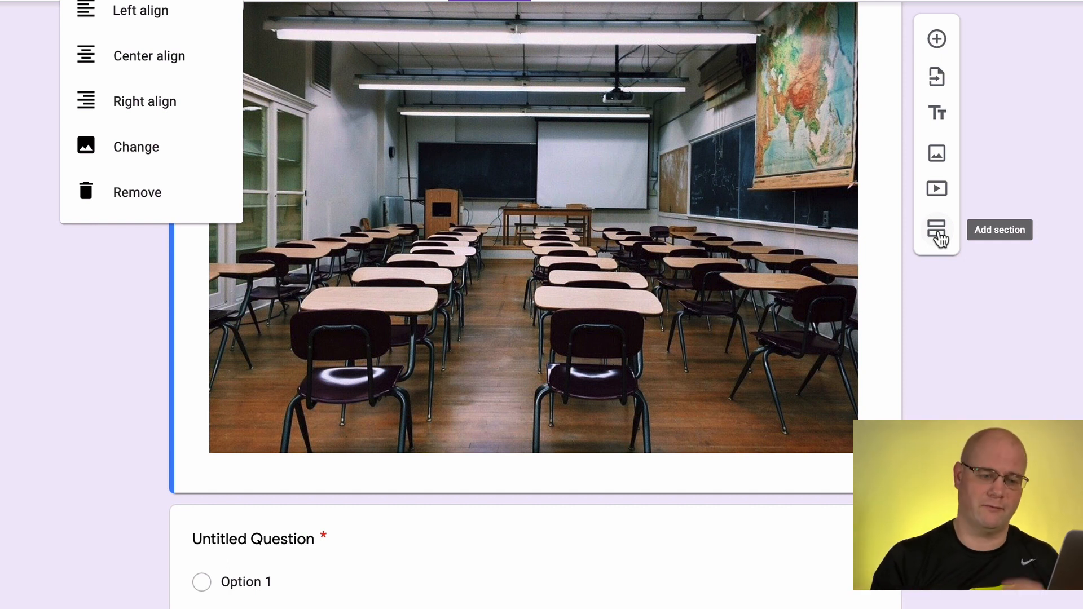
Add a section after the classroom image and title it "I'm New Here"
{"action": "left_click", "coordinate": [939, 237]}
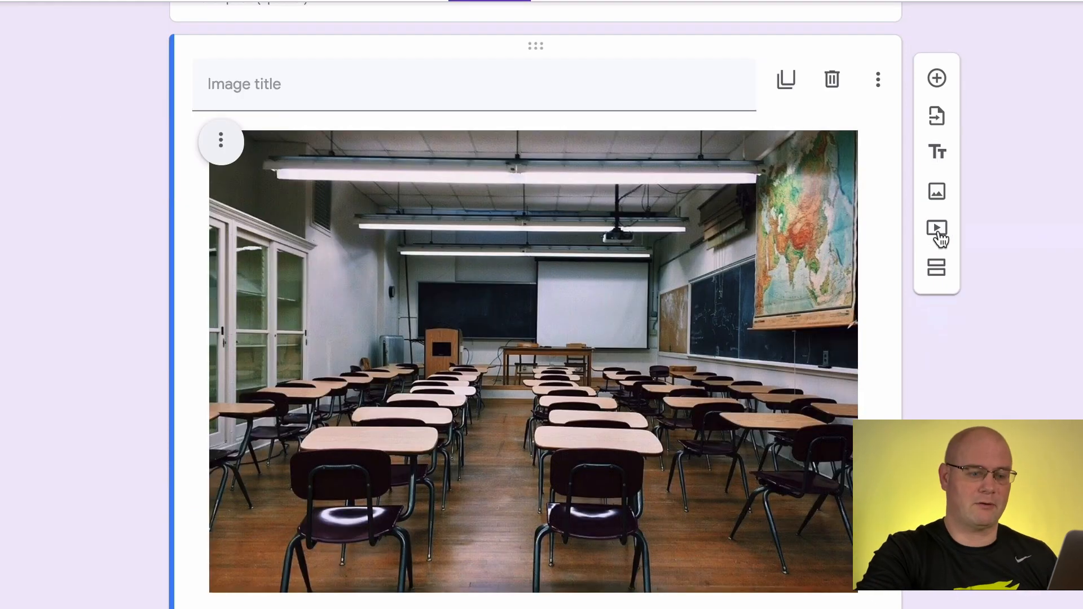
{"action": "left_click", "coordinate": [939, 237]}
{"action": "type", "text": "I"}
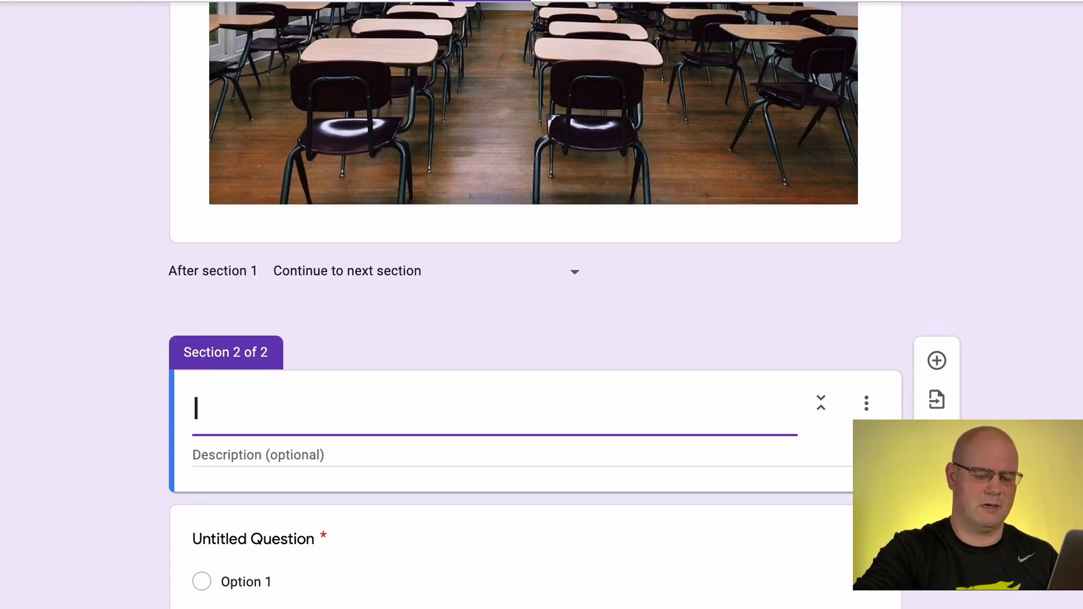
{"action": "type", "text": "'m New Here"}
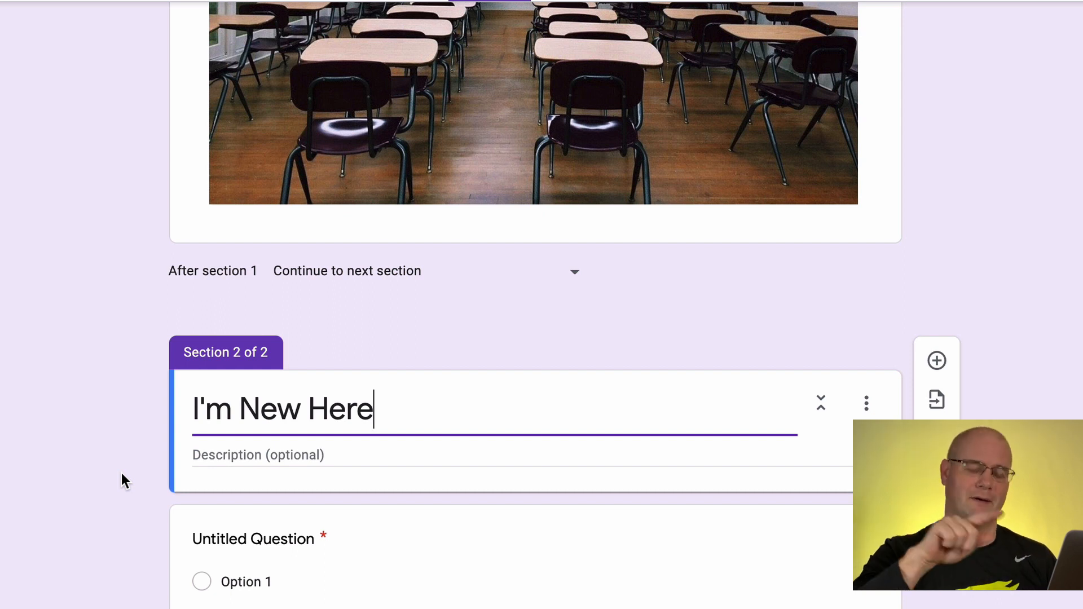
Move the untitled question out of section 2 to the end of section 1 and title it "What was last year like?"
{"action": "scroll", "coordinate": [347, 510], "scroll_direction": "up", "scroll_amount": 10}
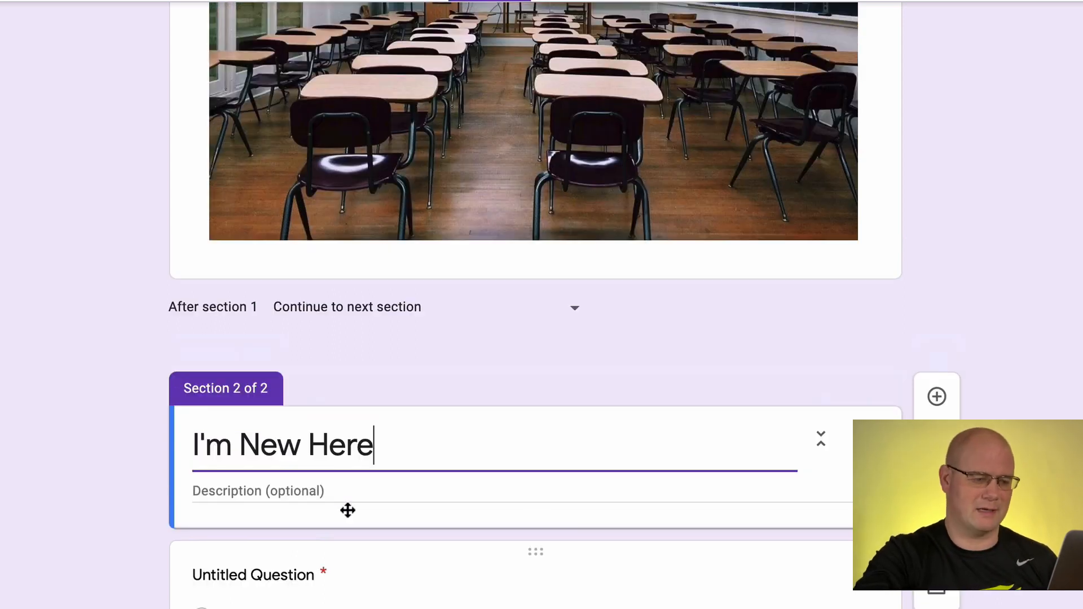
{"action": "scroll", "coordinate": [347, 510], "scroll_direction": "down", "scroll_amount": 10}
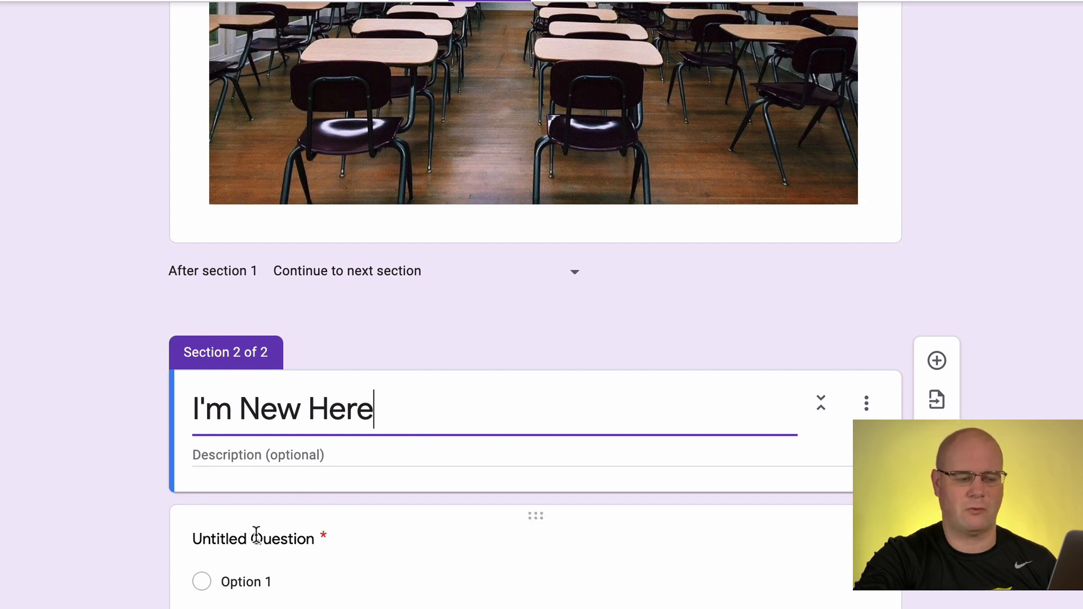
{"action": "left_click_drag", "start_coordinate": [541, 521], "coordinate": [540, 287]}
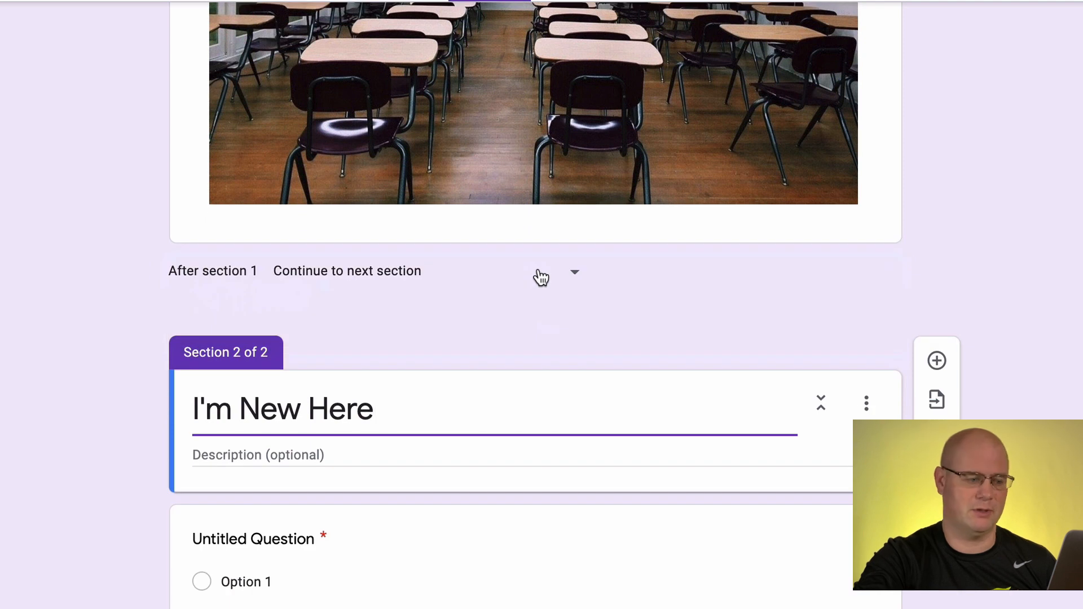
{"action": "left_click_drag", "start_coordinate": [545, 516], "coordinate": [550, 198]}
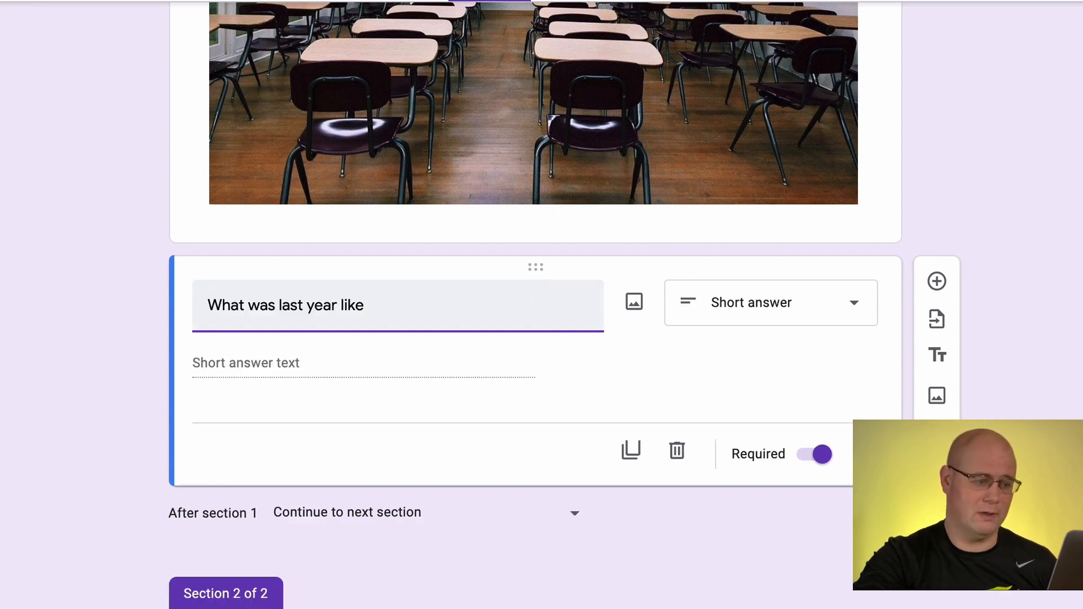
{"action": "type", "text": "?"}
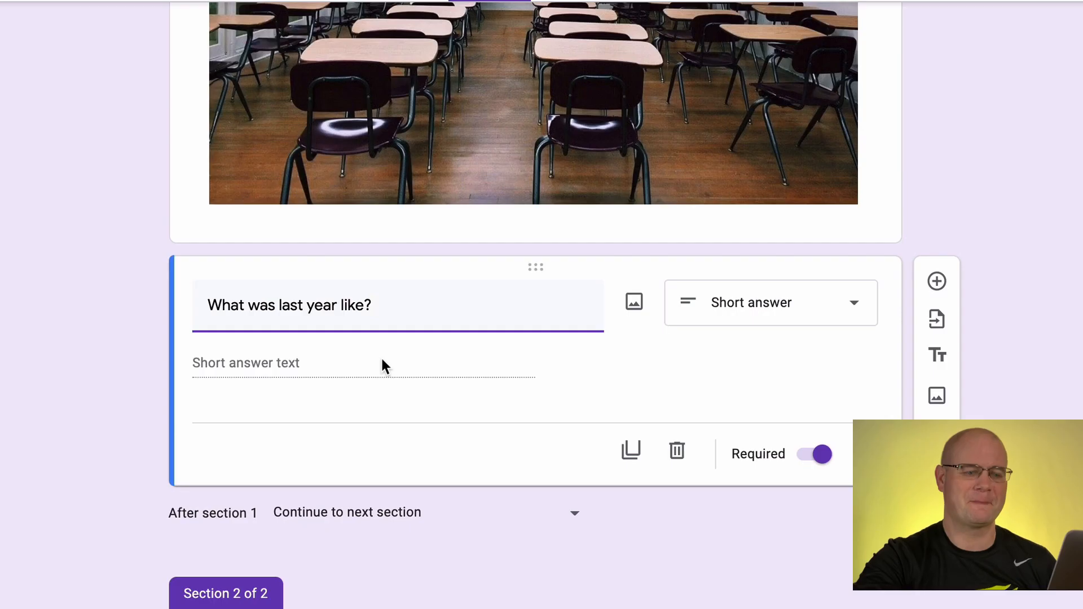
{"action": "left_click", "coordinate": [381, 356]}
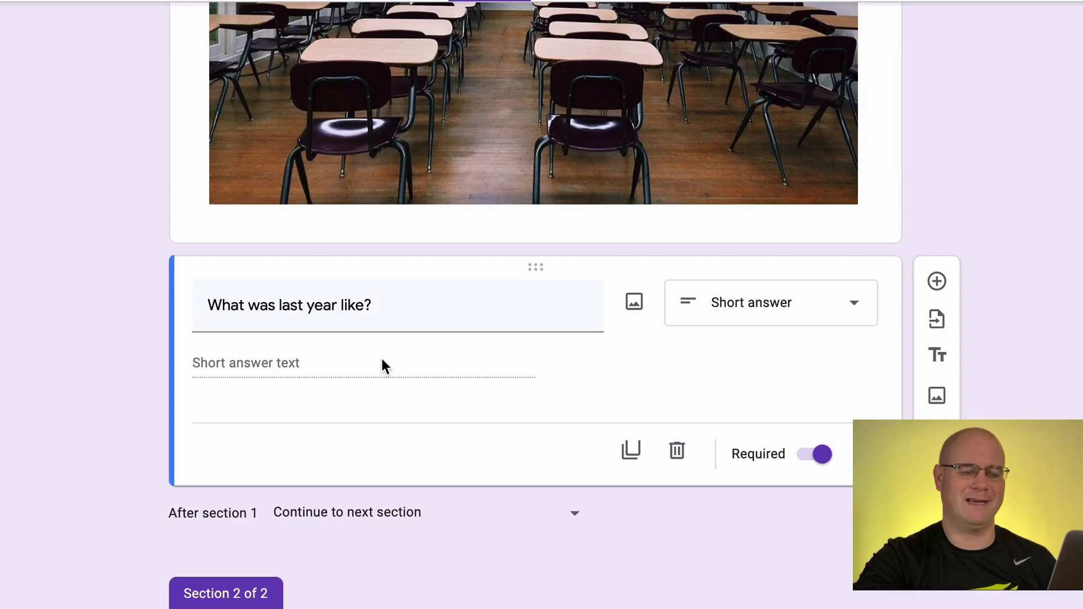
Try the Paragraph type for the "What was last year like?" question and switch it to Multiple choice
{"action": "left_click", "coordinate": [852, 290]}
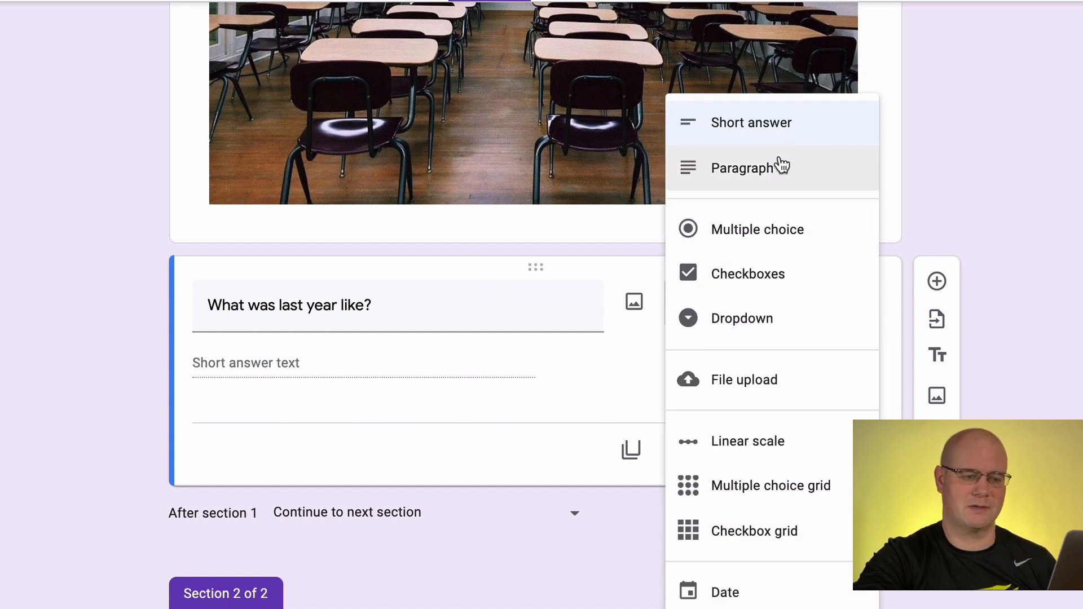
{"action": "left_click", "coordinate": [778, 167]}
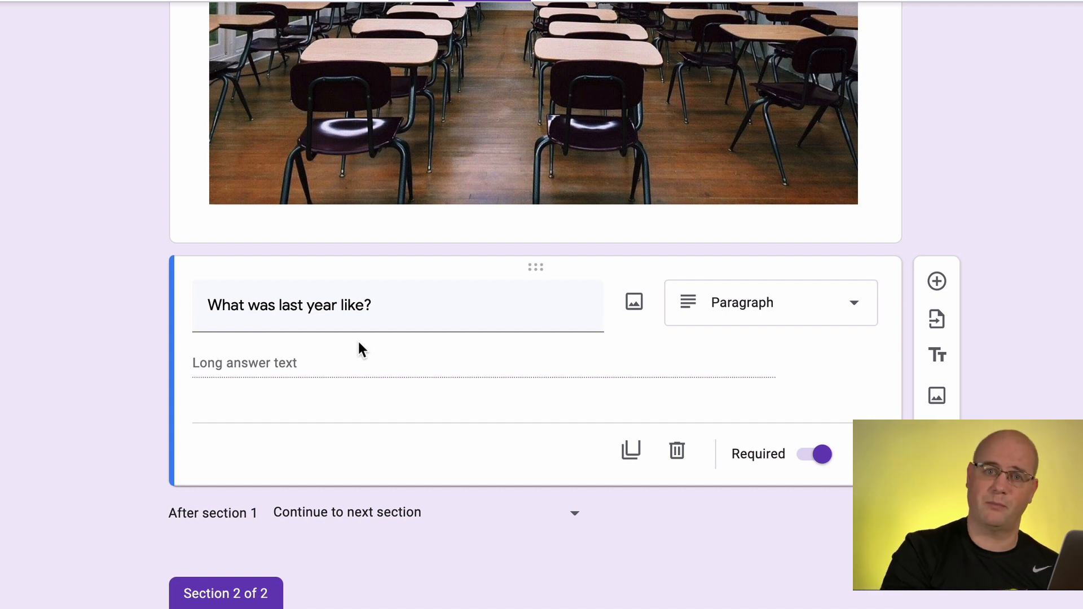
{"action": "left_click", "coordinate": [756, 316]}
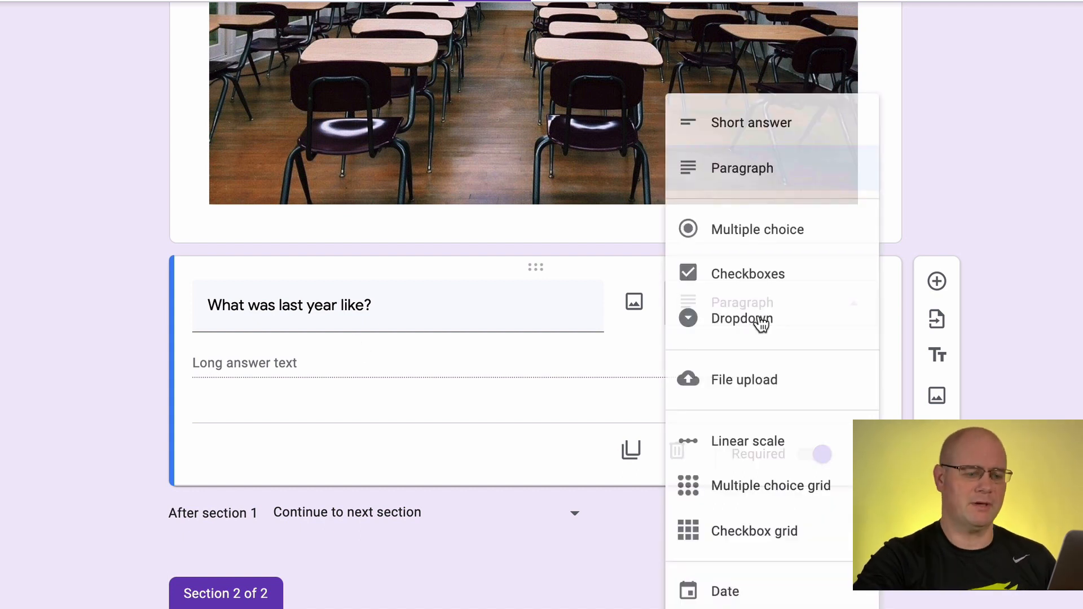
{"action": "left_click", "coordinate": [754, 230]}
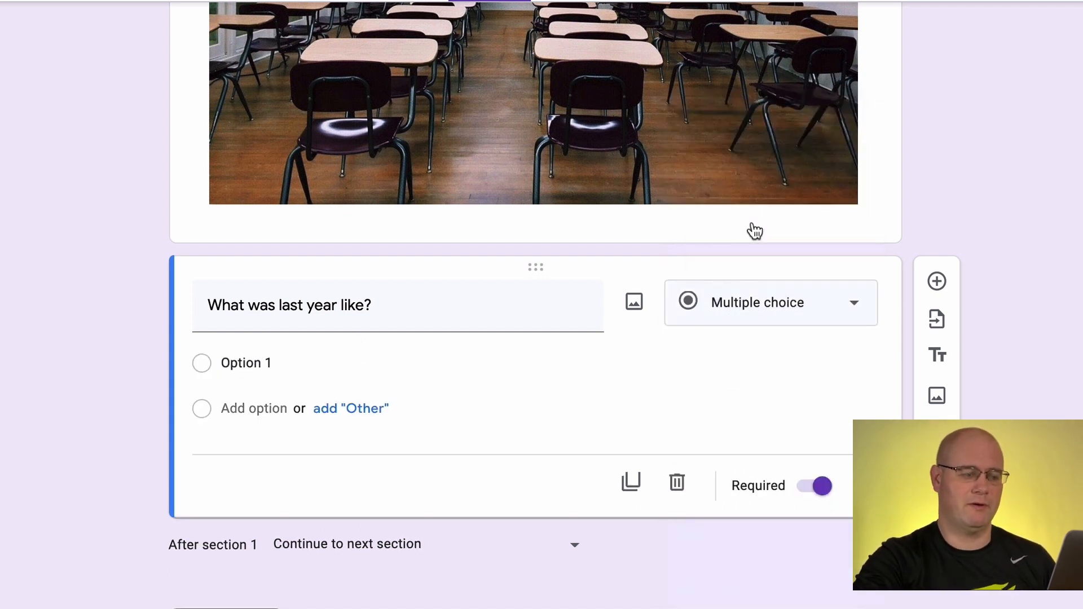
Name the first answer option A and add the suggested options B, C and D
{"action": "left_click", "coordinate": [239, 362]}
{"action": "type", "text": "A"}
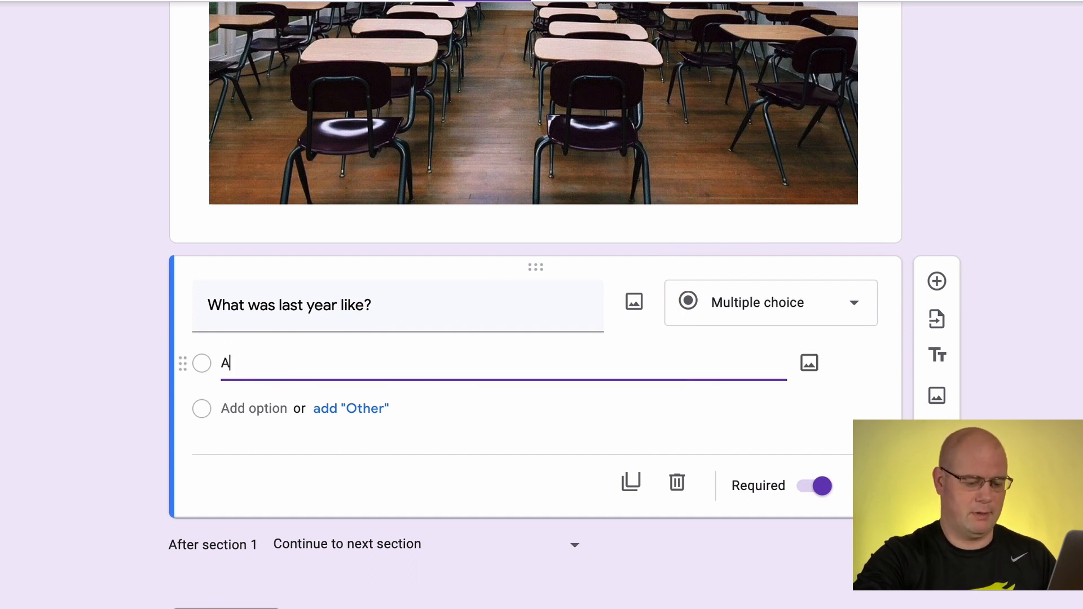
{"action": "key", "text": "Return"}
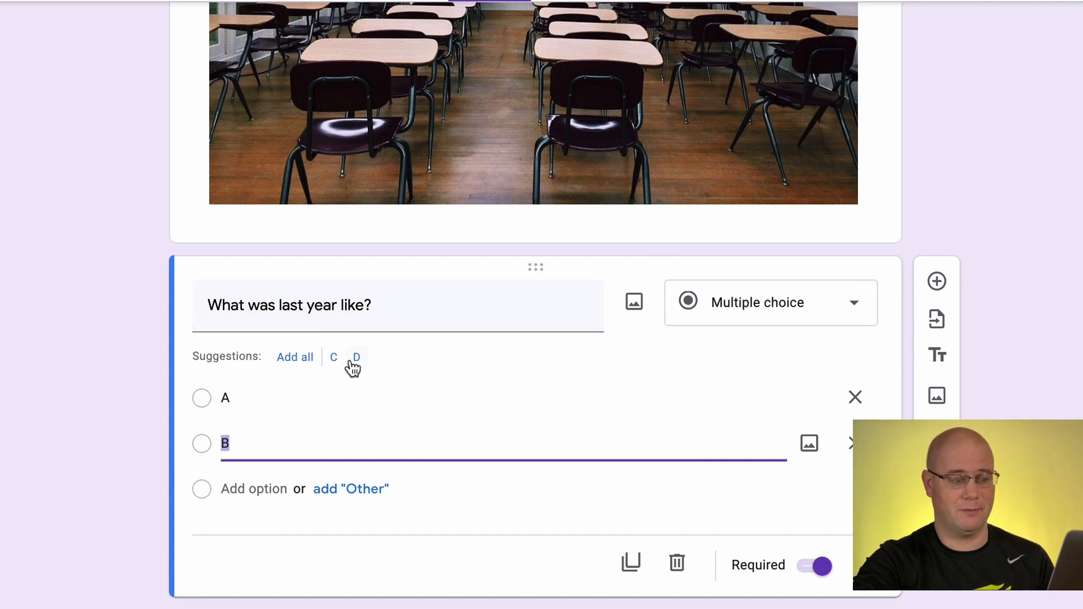
{"action": "left_click", "coordinate": [304, 366]}
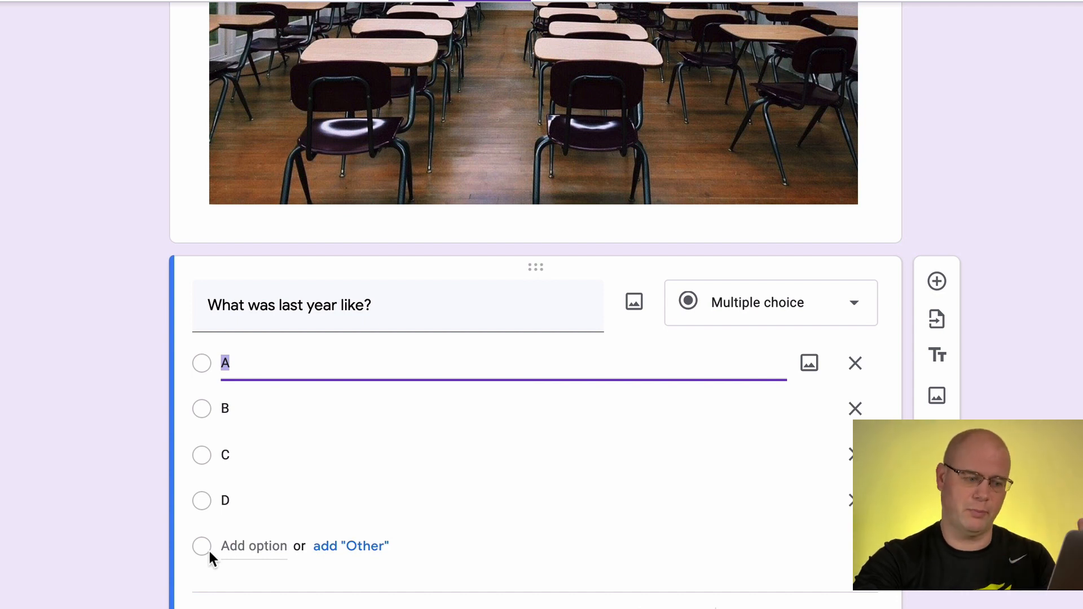
Try the question as Checkboxes and as Dropdown, and open the dropdown question's additional options
{"action": "left_click", "coordinate": [767, 302]}
{"action": "left_click", "coordinate": [763, 288]}
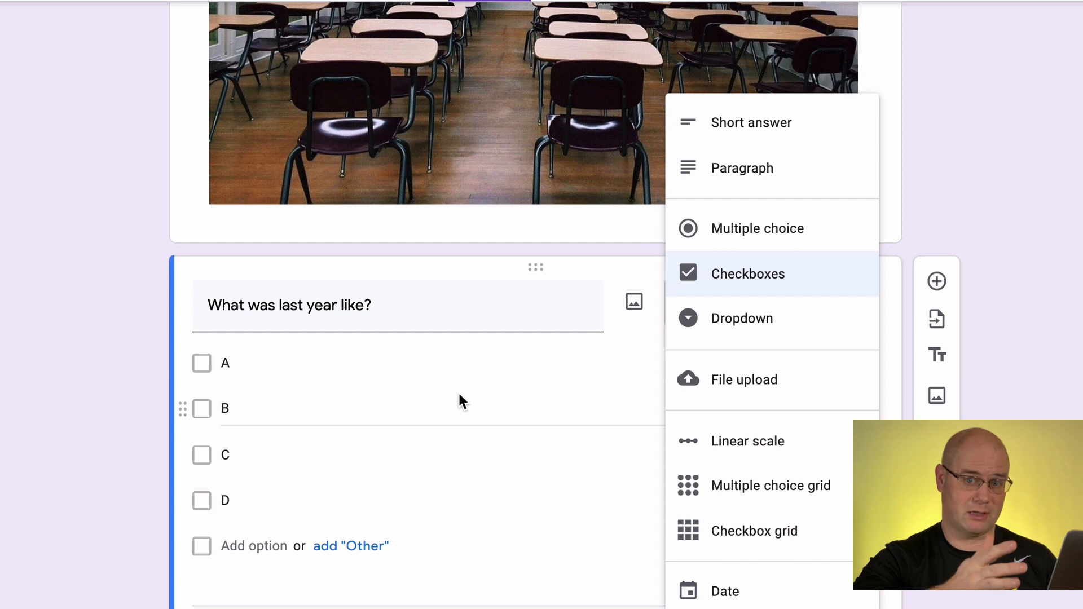
{"action": "left_click", "coordinate": [748, 324]}
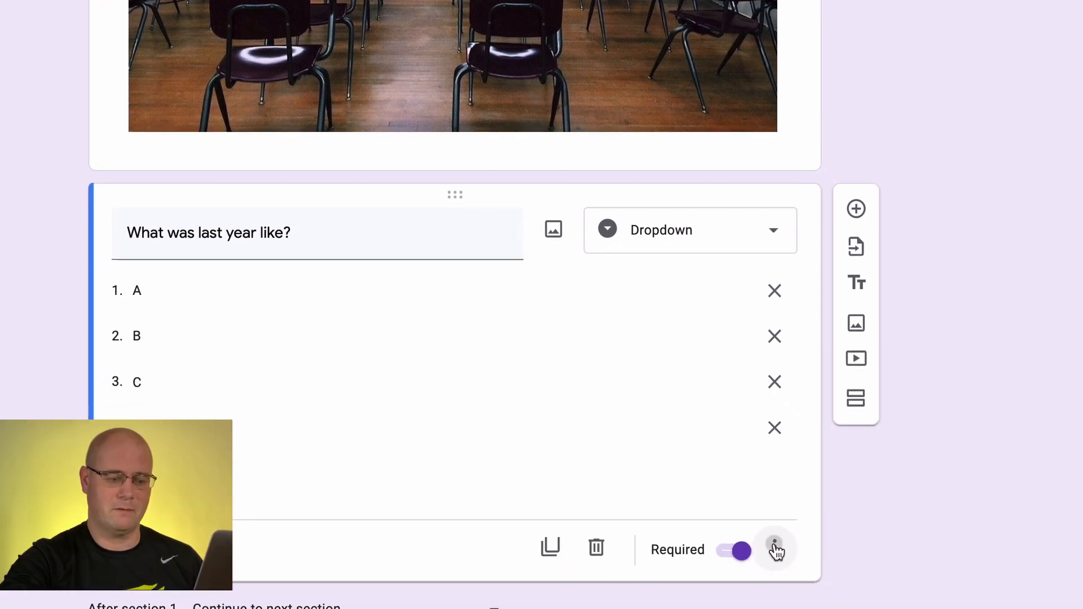
{"action": "left_click", "coordinate": [774, 547]}
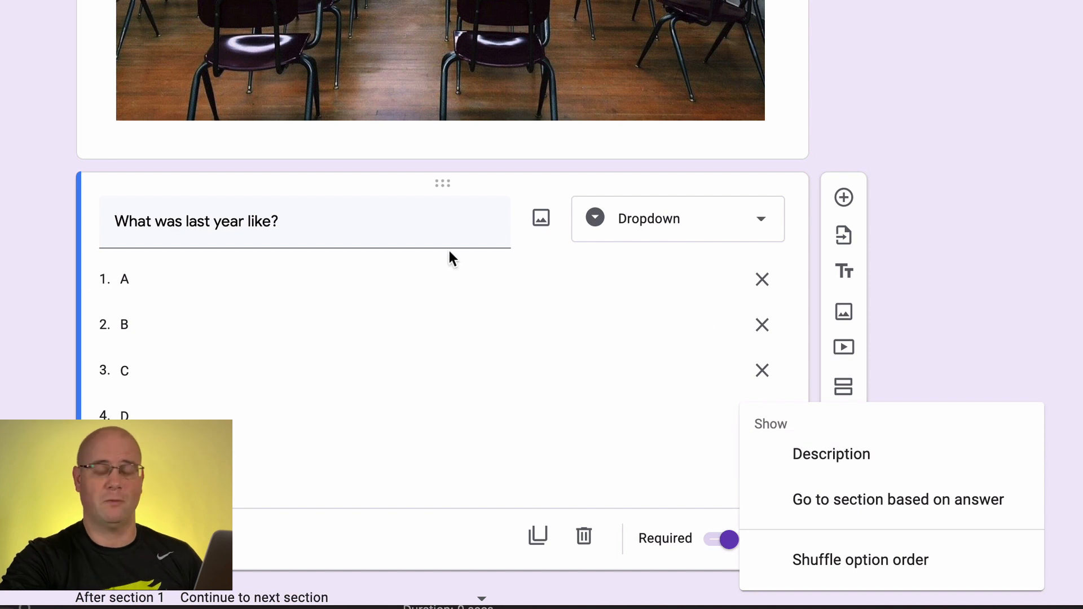
Return the question to Multiple choice and open its additional options
{"action": "left_click", "coordinate": [653, 220]}
{"action": "left_click", "coordinate": [652, 220]}
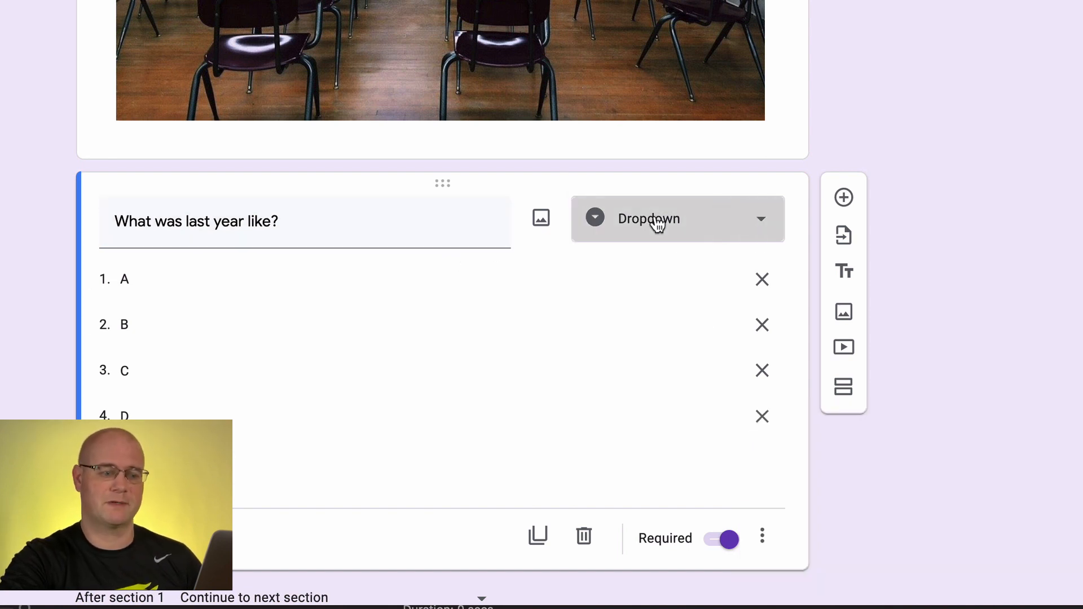
{"action": "left_click", "coordinate": [642, 148]}
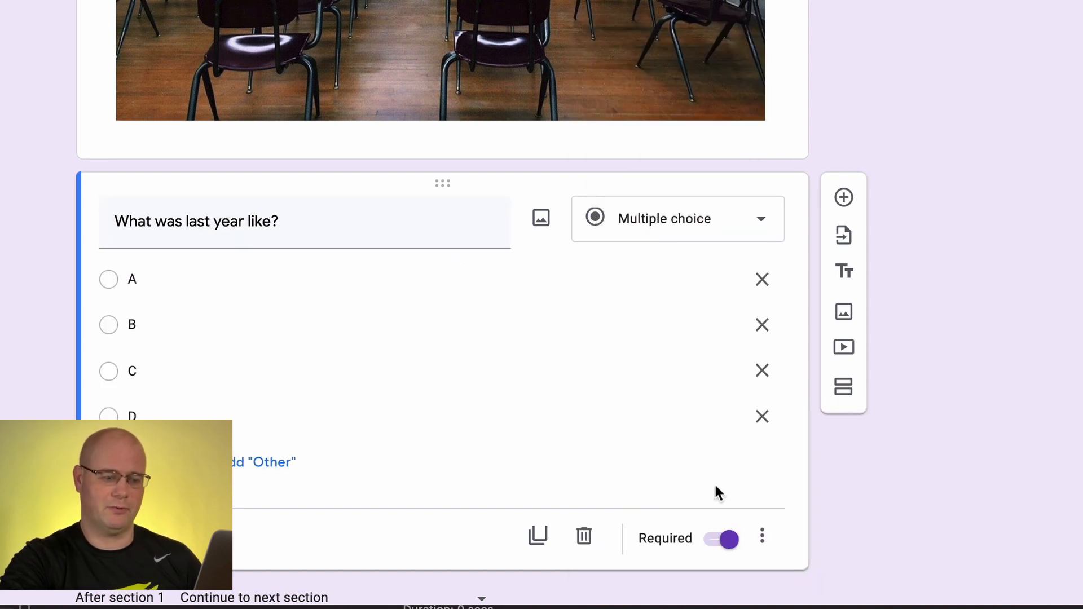
{"action": "left_click", "coordinate": [763, 541]}
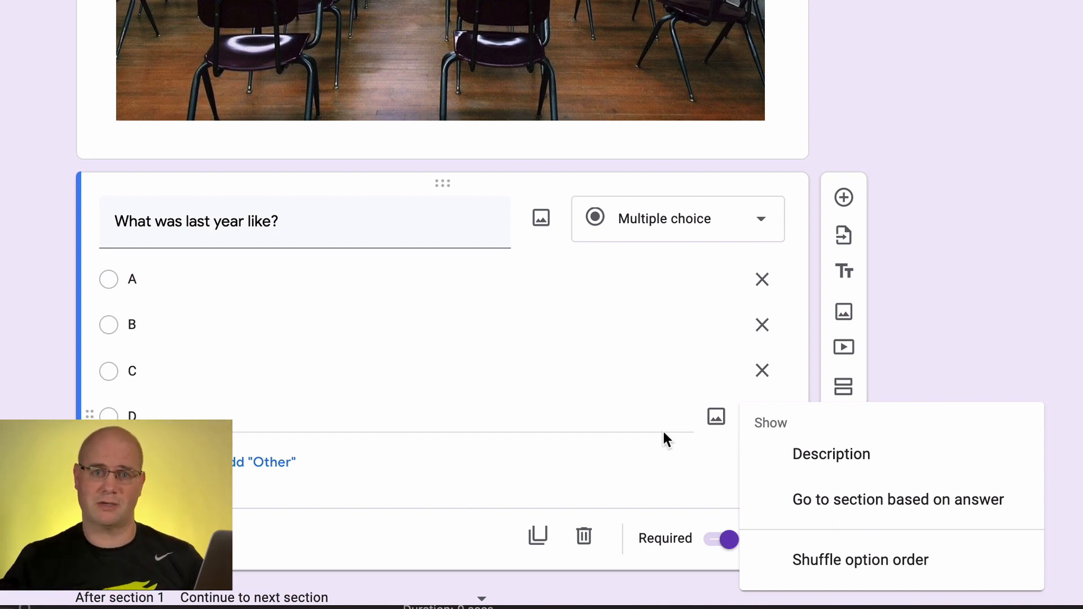
Change the question to a Linear scale from 1 to 5, labelling 1 "Horrific" and 5 "Amazing!"
{"action": "left_click", "coordinate": [666, 238]}
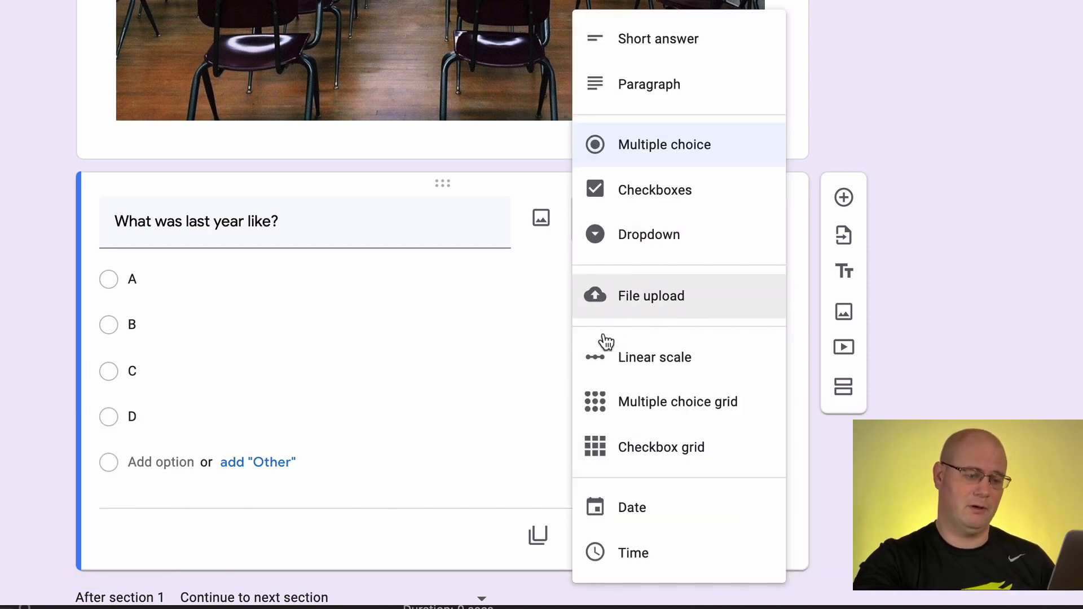
{"action": "left_click", "coordinate": [682, 357]}
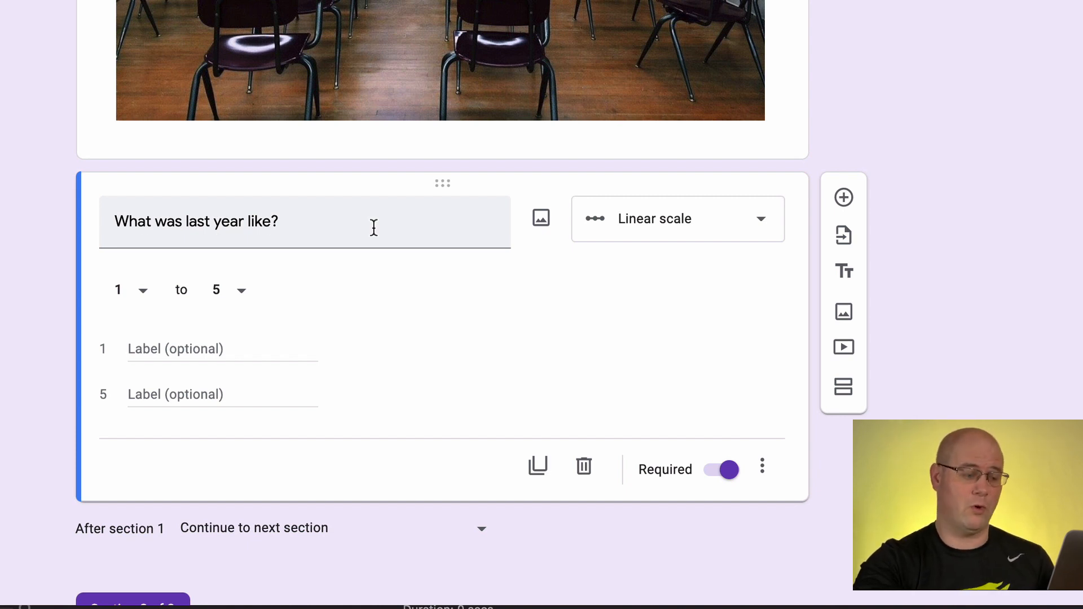
{"action": "left_click", "coordinate": [156, 342]}
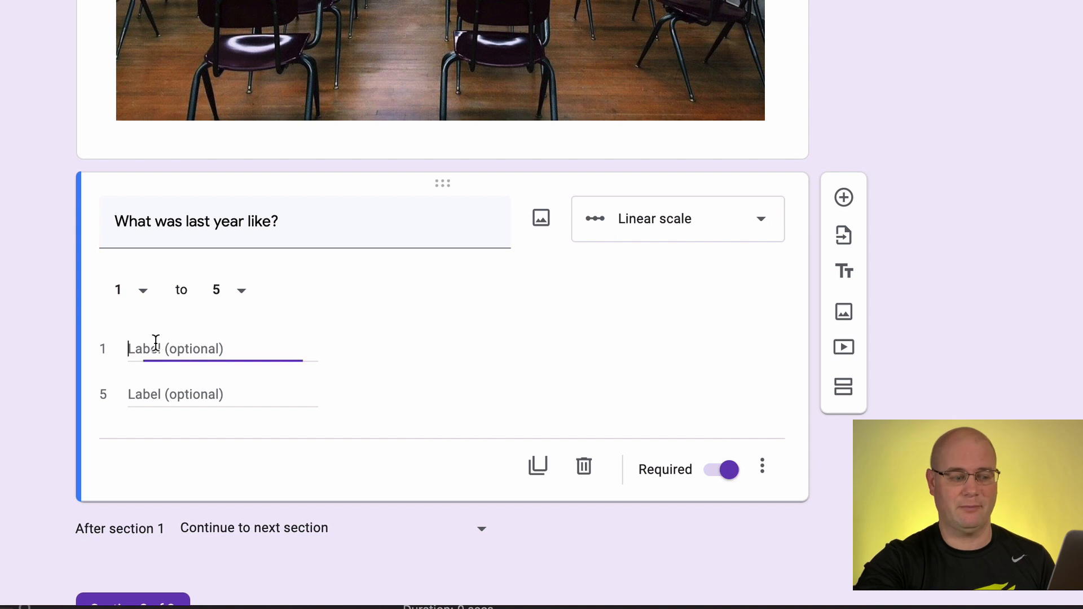
{"action": "type", "text": "Horrifi"}
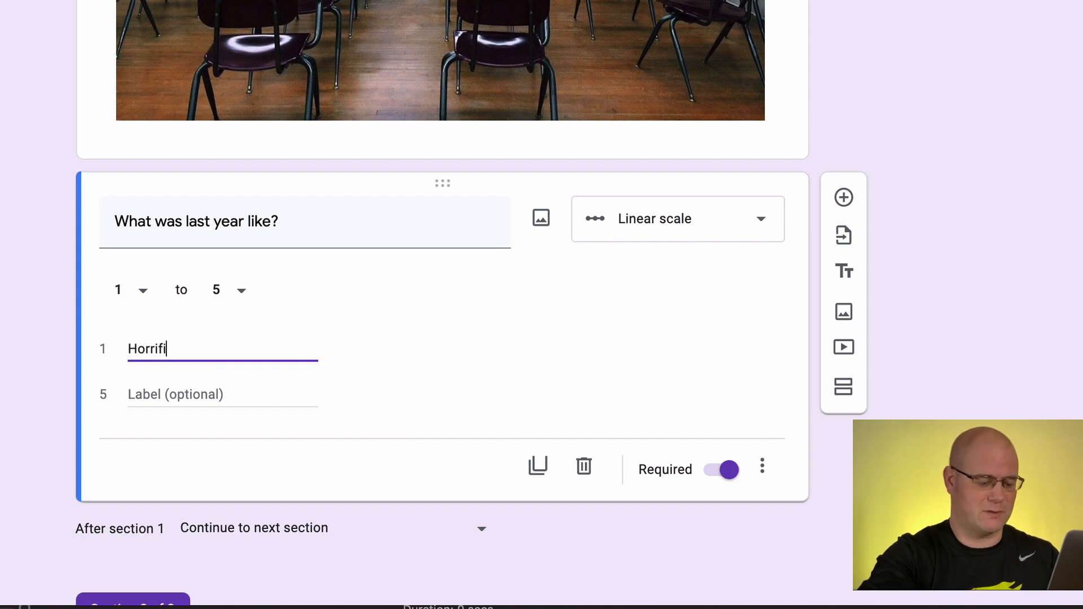
{"action": "type", "text": "c"}
{"action": "left_click", "coordinate": [155, 399]}
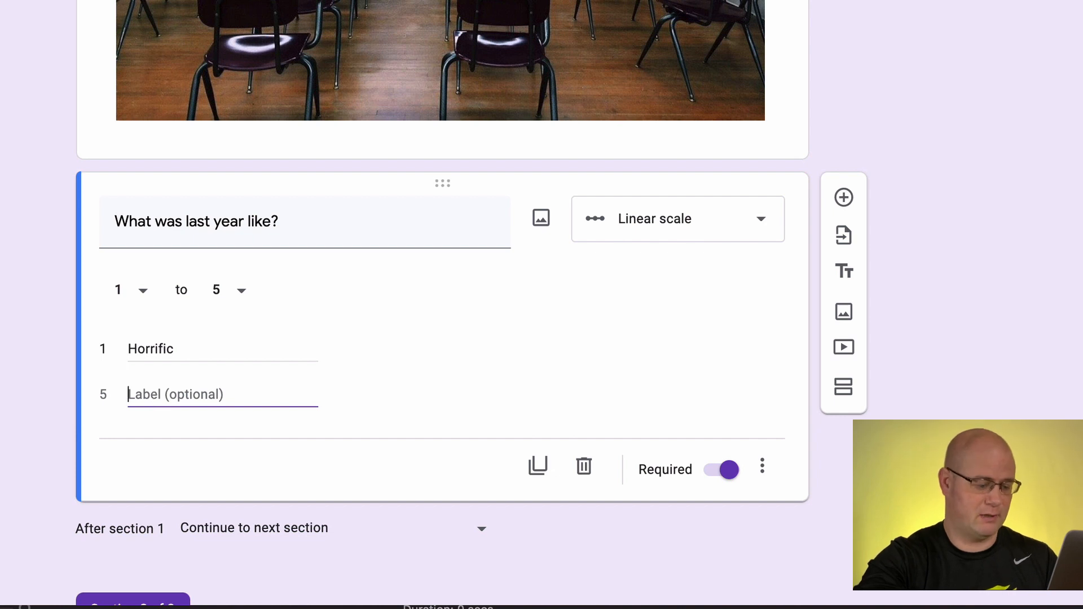
{"action": "type", "text": "Amazing"}
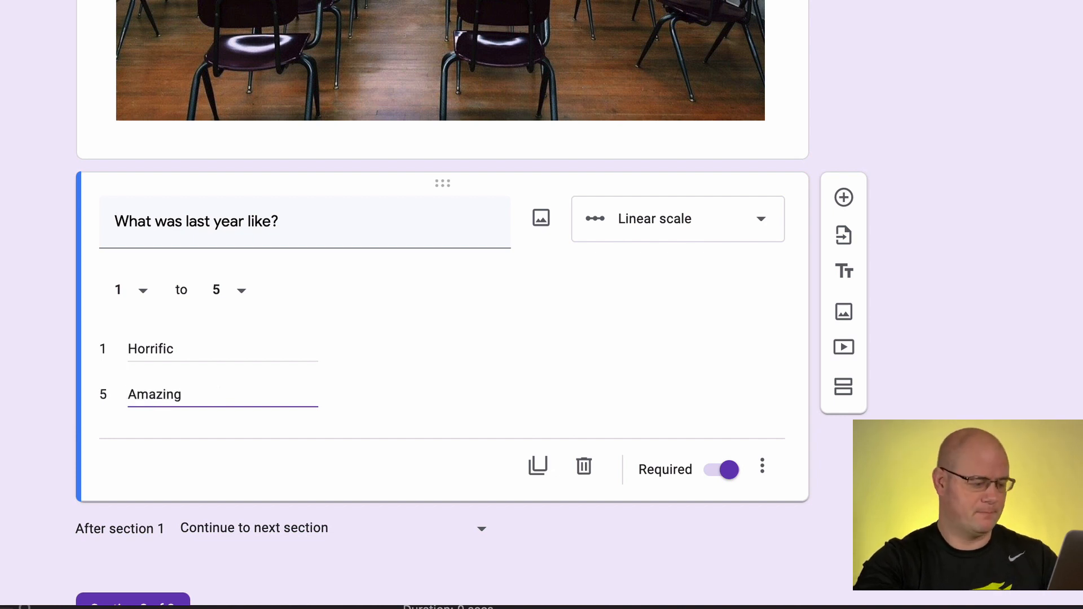
{"action": "type", "text": "!"}
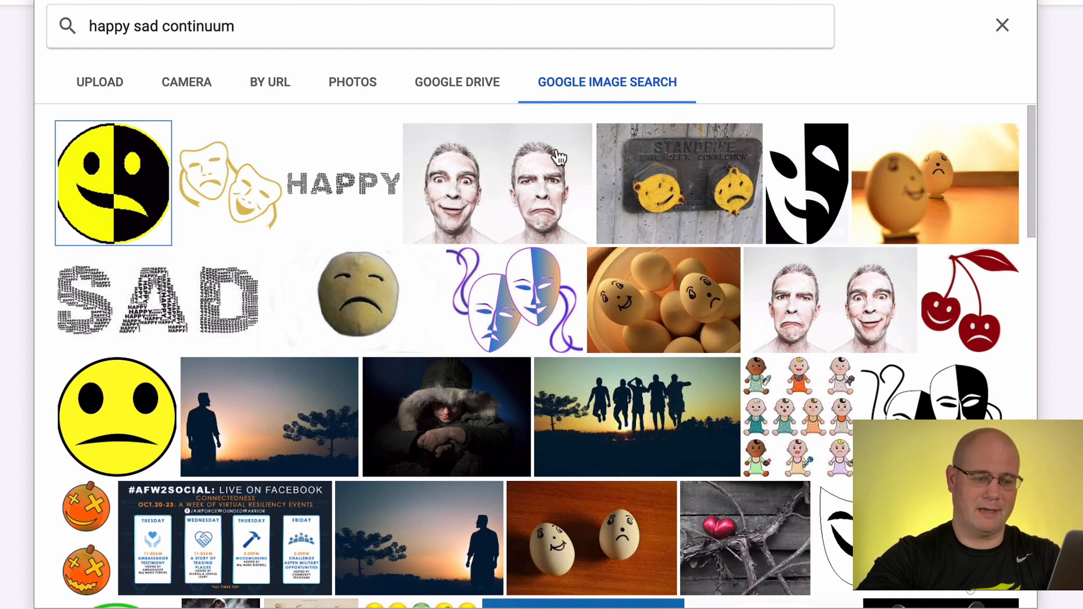
Insert the photo of a man's happy and sad faces from the "happy sad continuum" image results into the question
{"action": "left_click", "coordinate": [533, 163]}
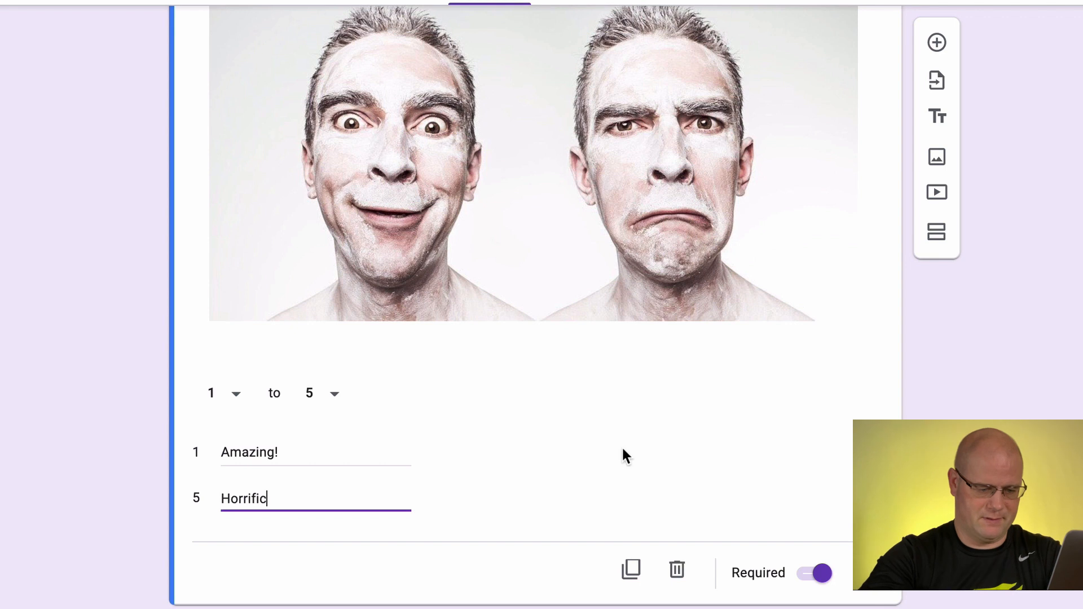
{"action": "left_click", "coordinate": [623, 450]}
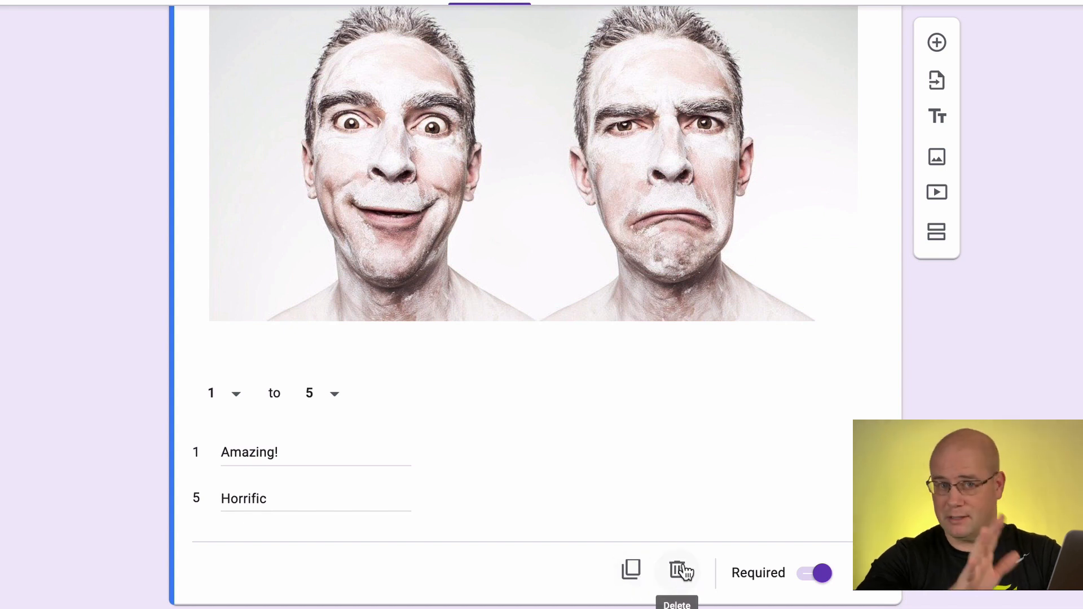
Turn on the description for the linear scale question
{"action": "scroll", "coordinate": [822, 546], "scroll_direction": "down", "scroll_amount": 1}
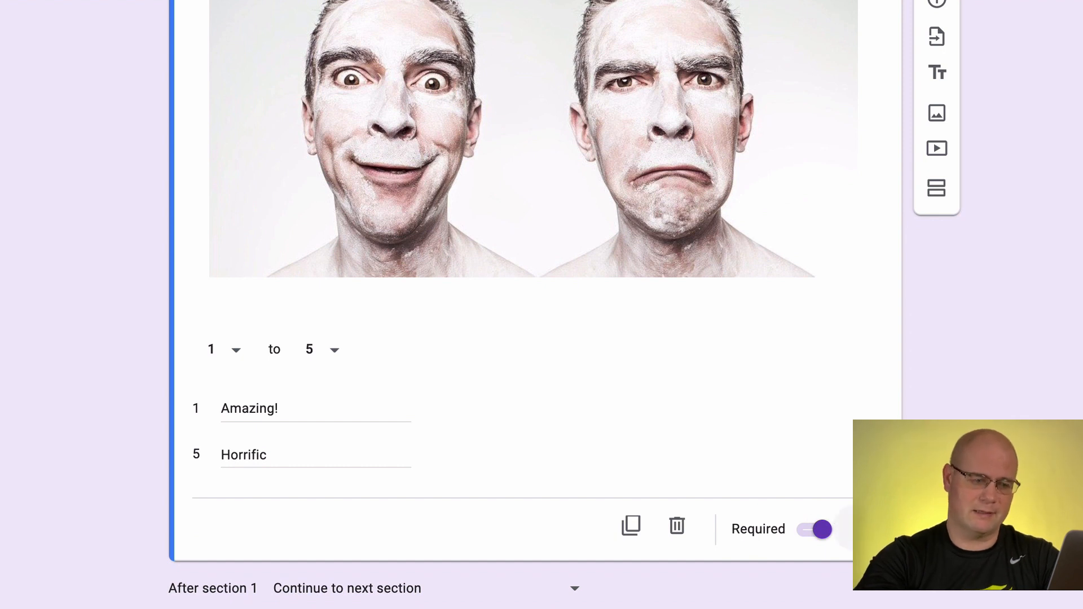
{"action": "left_click", "coordinate": [854, 529]}
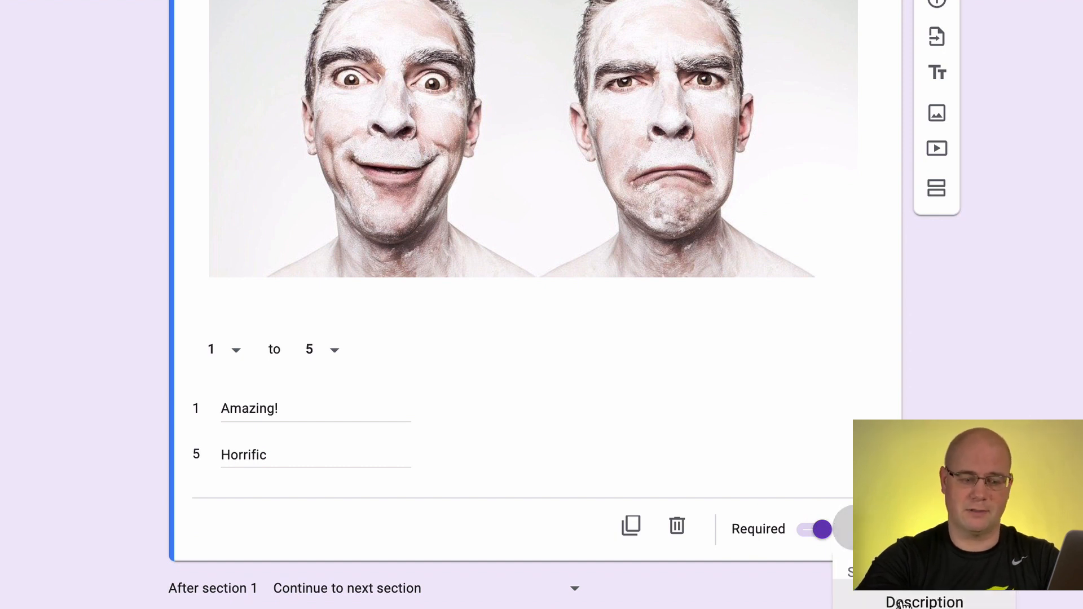
{"action": "left_click", "coordinate": [901, 602]}
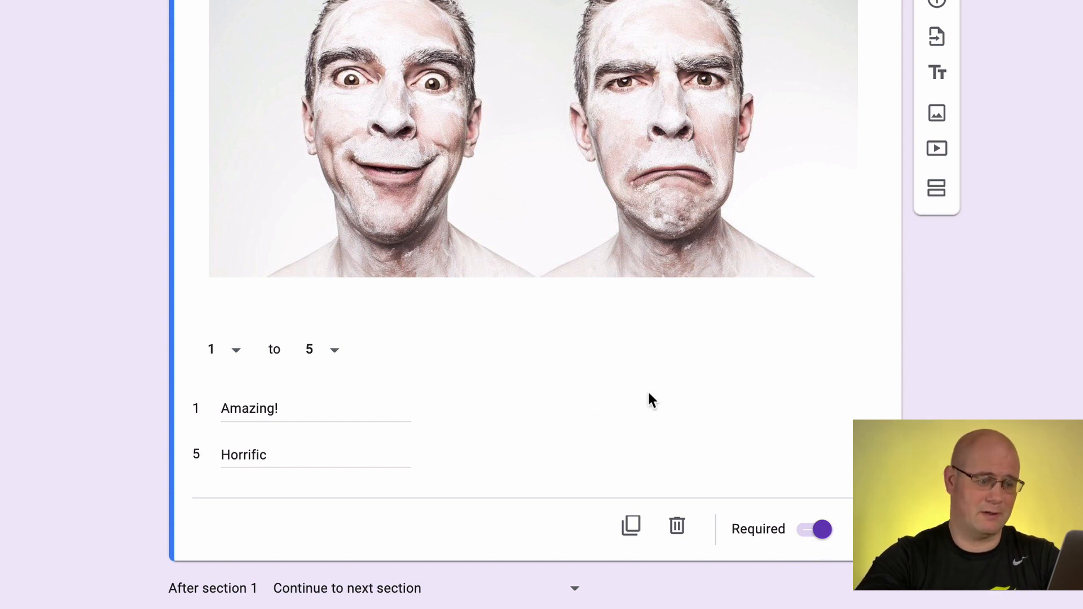
{"action": "scroll", "coordinate": [648, 398], "scroll_direction": "up", "scroll_amount": 2}
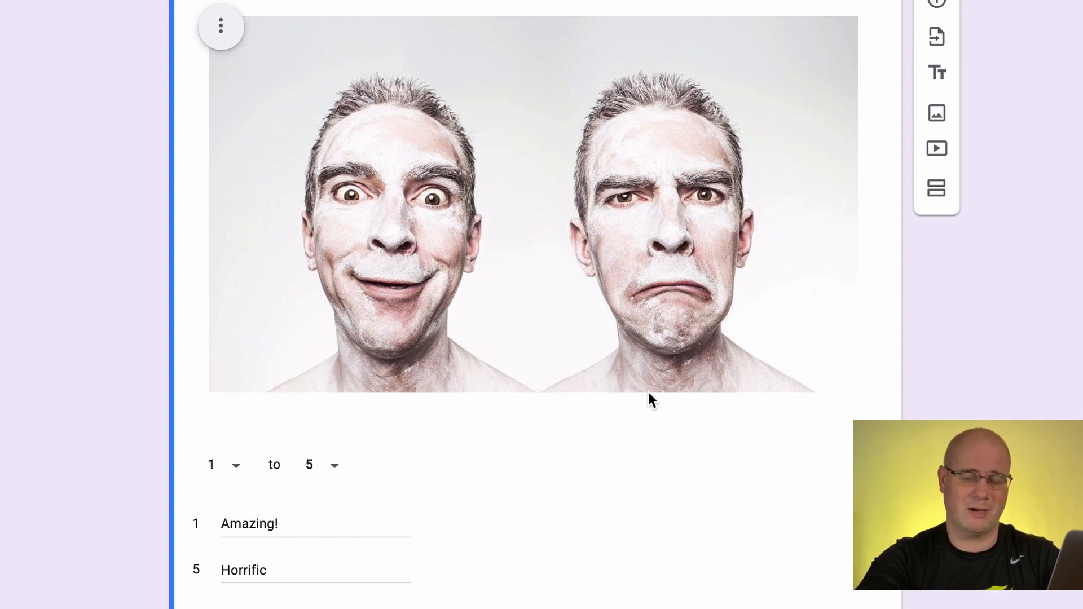
Make the linear scale question about last year required
{"action": "scroll", "coordinate": [649, 398], "scroll_direction": "down", "scroll_amount": 1}
{"action": "left_click", "coordinate": [817, 564]}
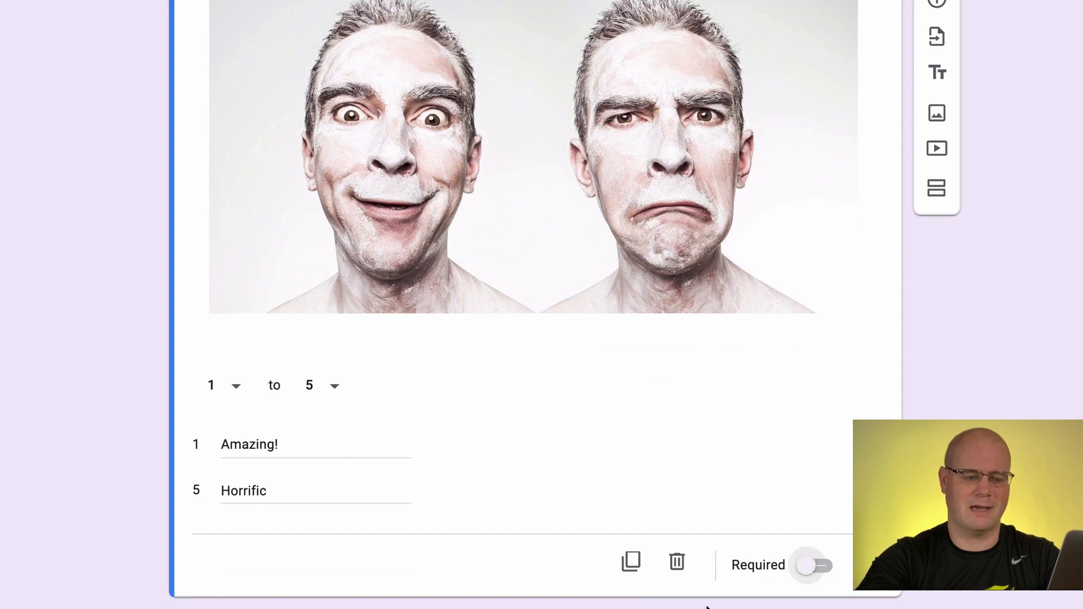
{"action": "left_click", "coordinate": [808, 567]}
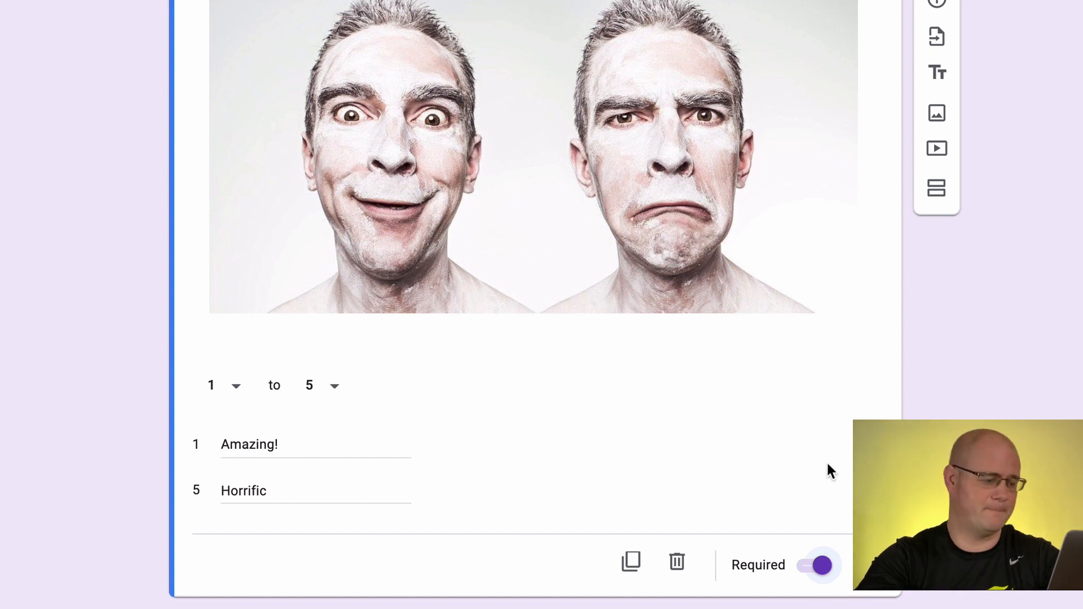
Try the Multiple choice grid type on the "What was last year like?" question, change it to Checkbox grid and review its rows and columns
{"action": "scroll", "coordinate": [825, 471], "scroll_direction": "up", "scroll_amount": 5}
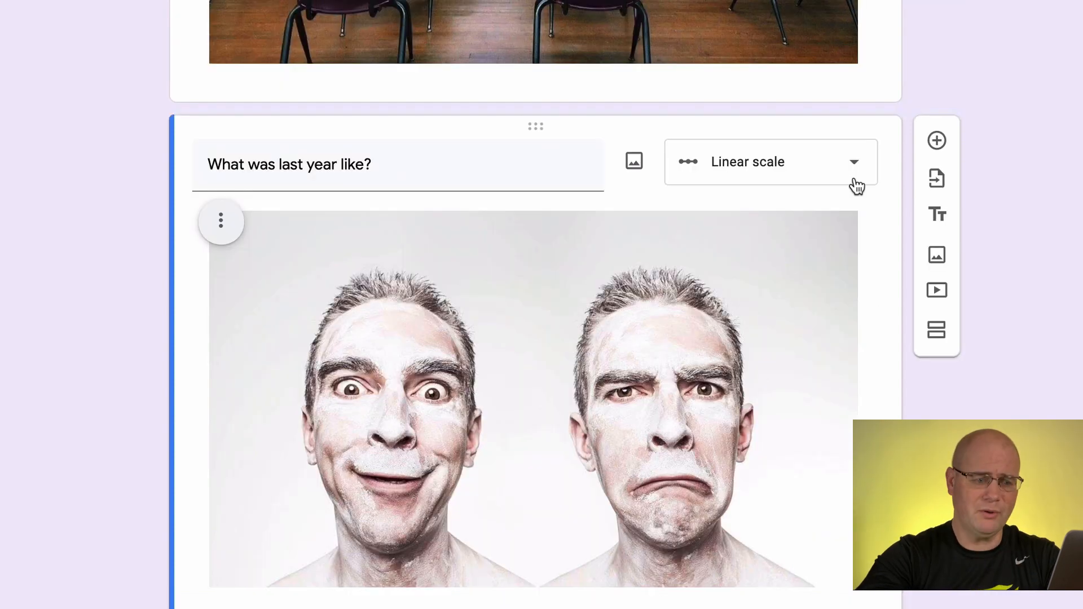
{"action": "left_click", "coordinate": [772, 170]}
{"action": "left_click", "coordinate": [740, 282]}
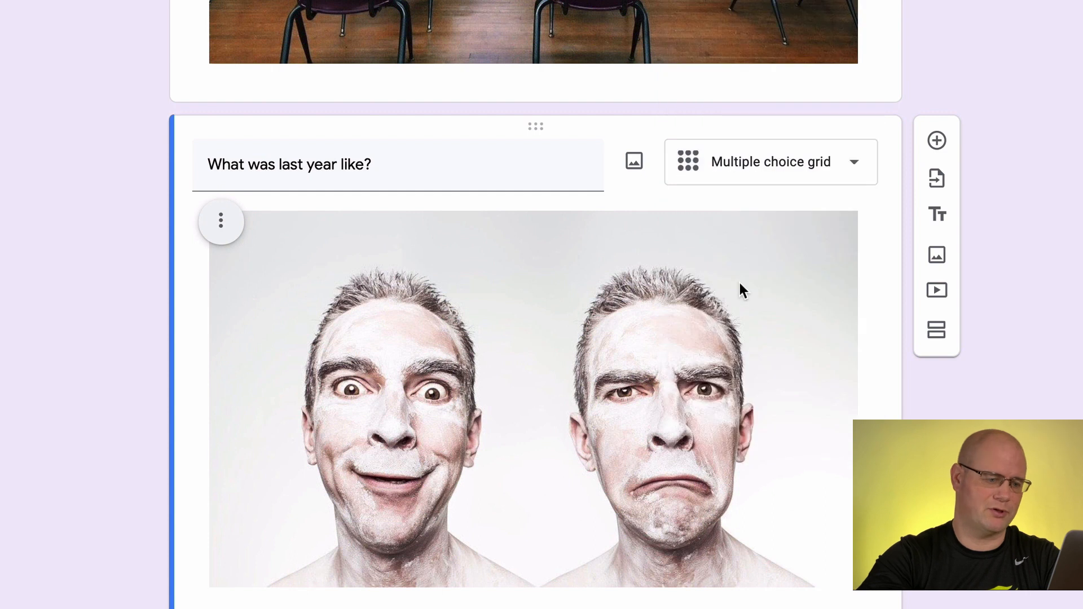
{"action": "scroll", "coordinate": [706, 374], "scroll_direction": "down", "scroll_amount": 5}
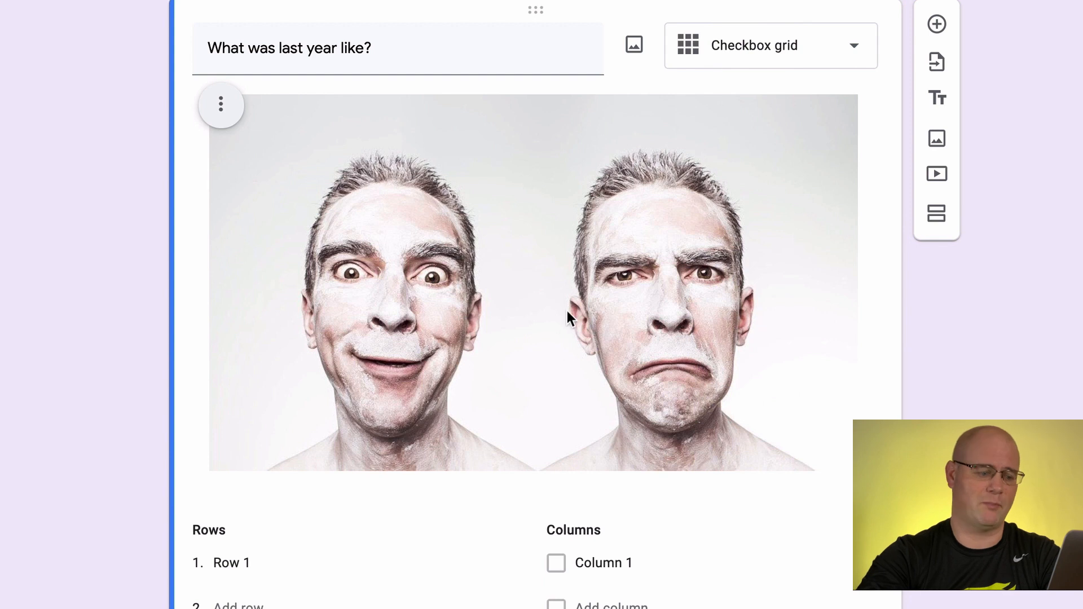
{"action": "scroll", "coordinate": [567, 311], "scroll_direction": "down", "scroll_amount": 4}
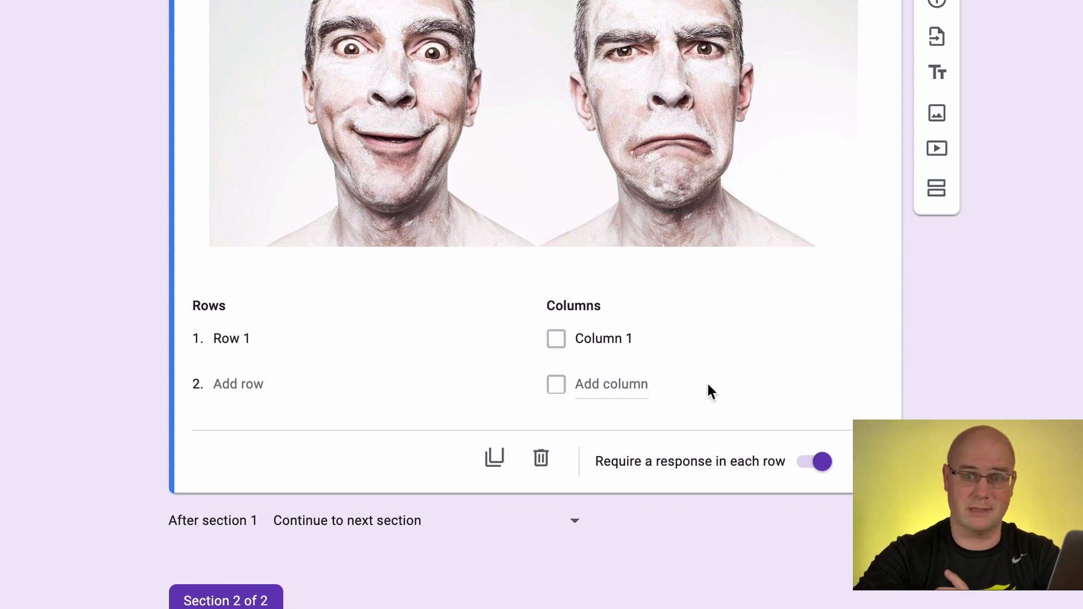
{"action": "scroll", "coordinate": [710, 391], "scroll_direction": "up", "scroll_amount": 4}
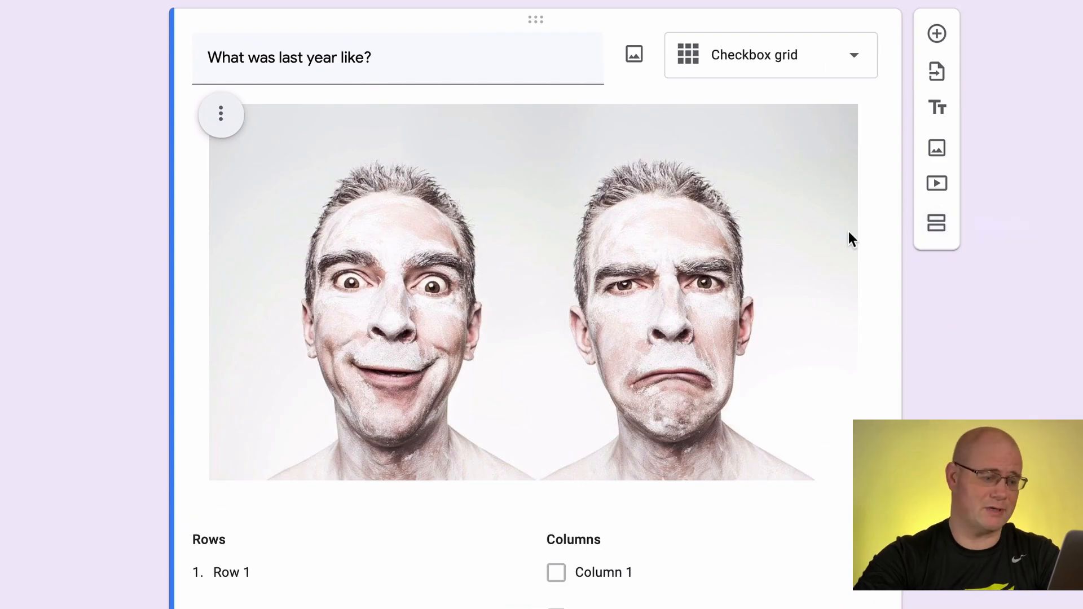
{"action": "scroll", "coordinate": [849, 232], "scroll_direction": "up", "scroll_amount": 8}
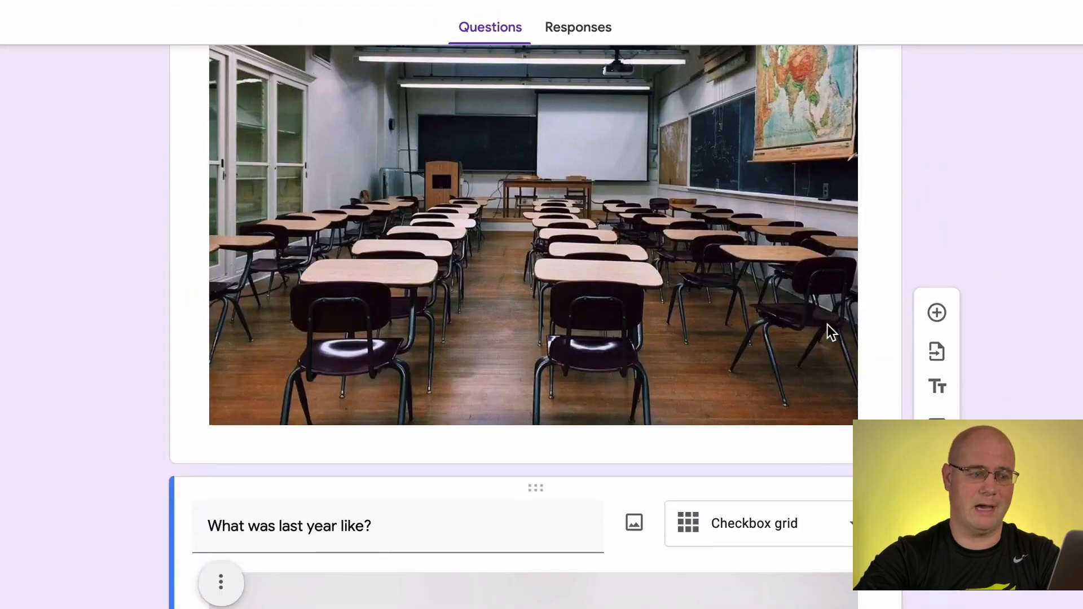
{"action": "scroll", "coordinate": [827, 325], "scroll_direction": "down", "scroll_amount": 13}
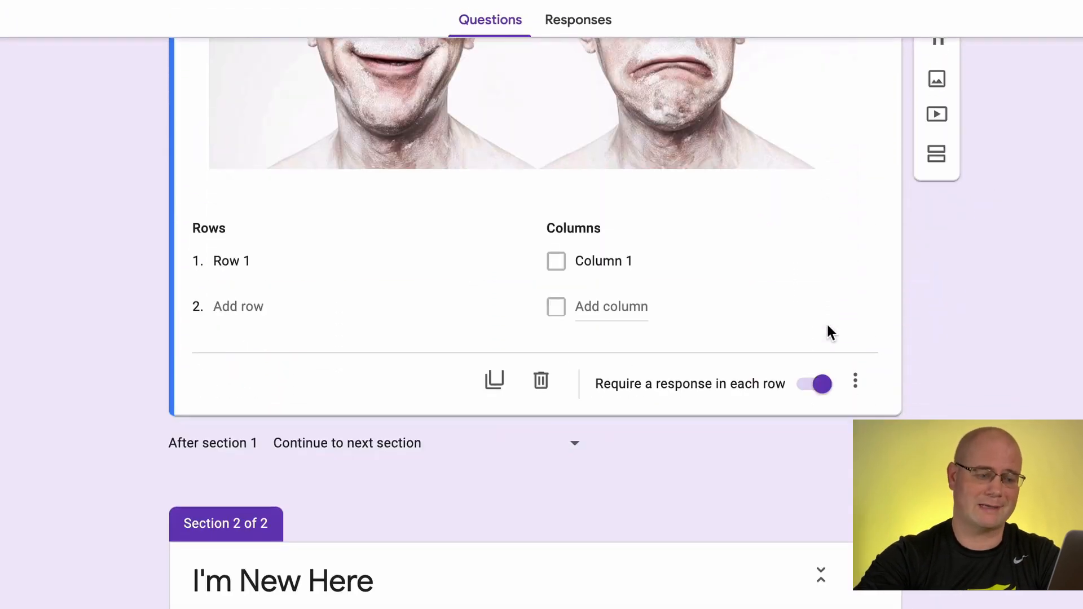
Stop the form from accepting responses and download its responses as a .csv file
{"action": "scroll", "coordinate": [827, 330], "scroll_direction": "up", "scroll_amount": 20}
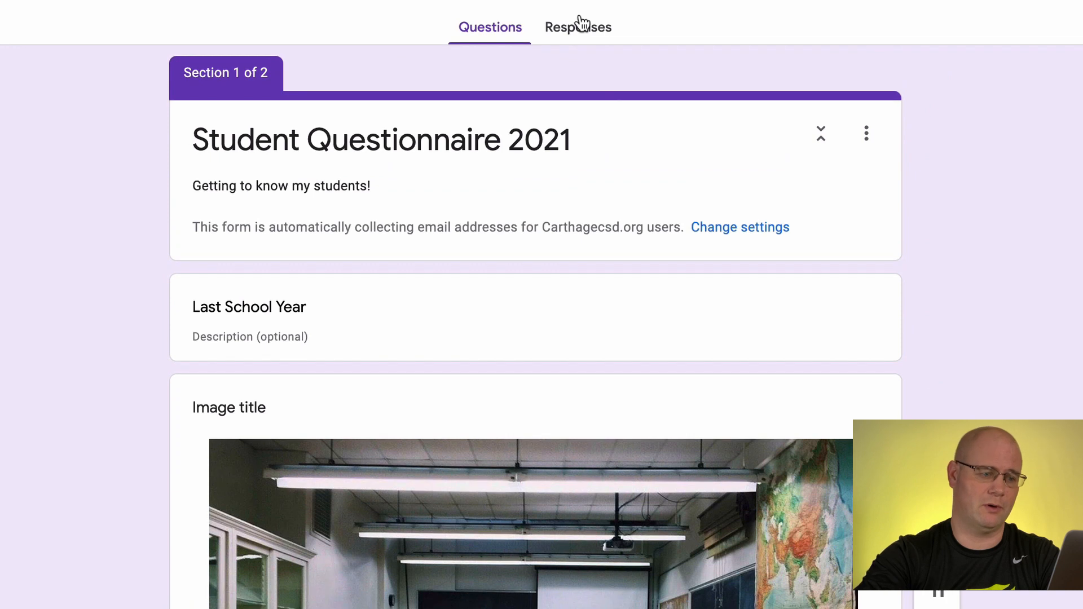
{"action": "left_click", "coordinate": [581, 26]}
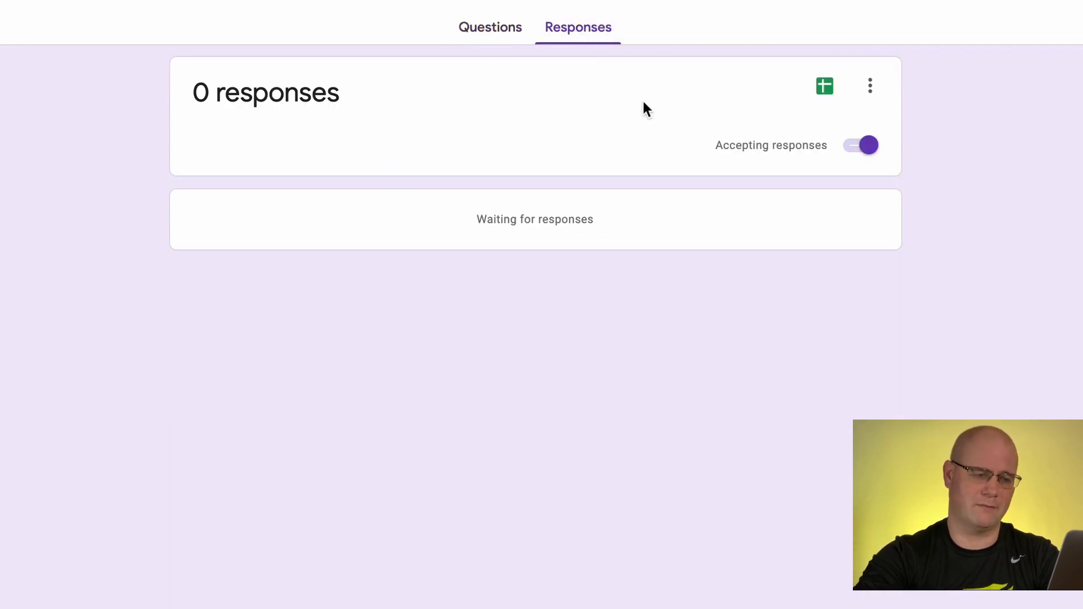
{"action": "left_click", "coordinate": [868, 147]}
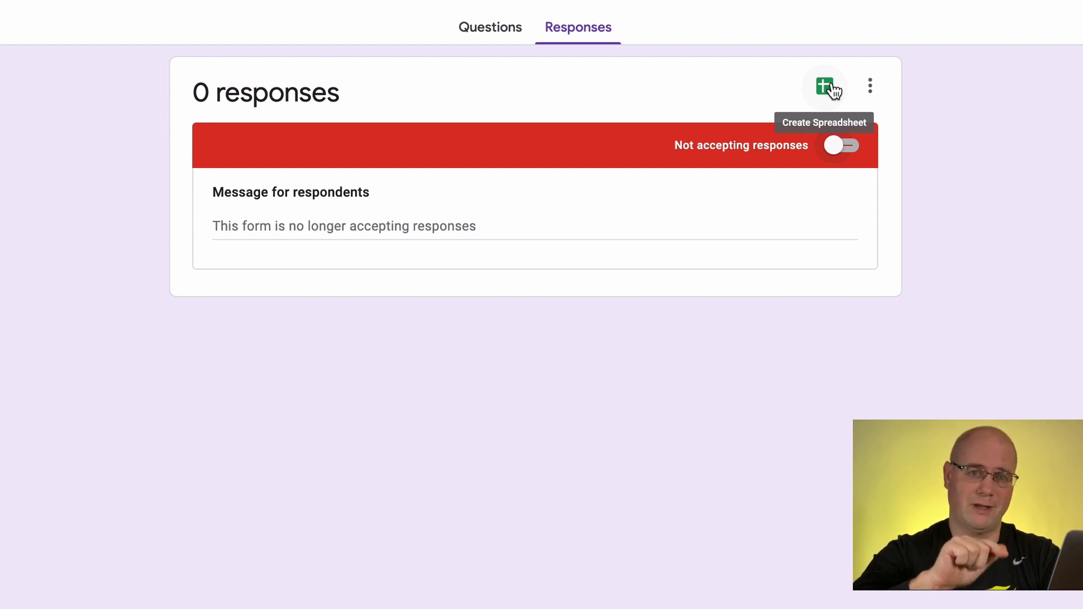
{"action": "left_click", "coordinate": [870, 87]}
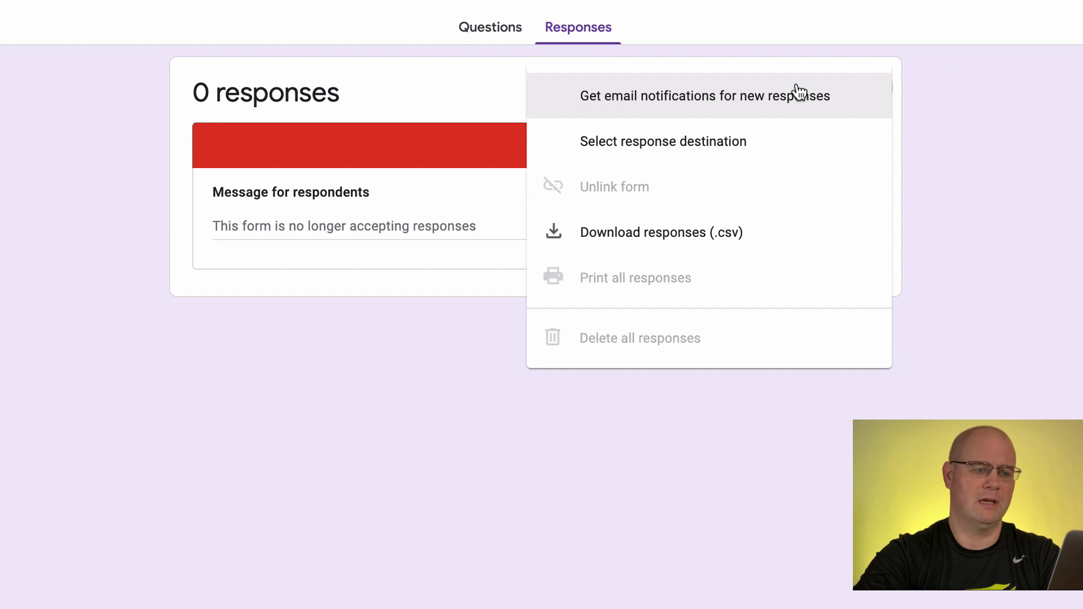
{"action": "left_click", "coordinate": [663, 234]}
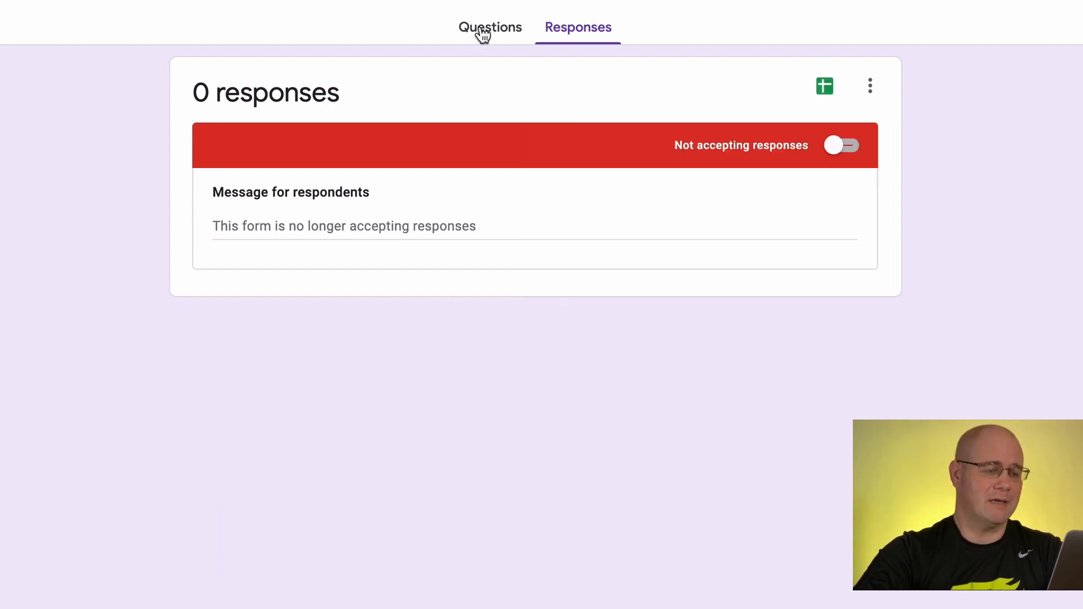
Return to the form's questions and open the Embed HTML option for sending the form
{"action": "left_click", "coordinate": [482, 31]}
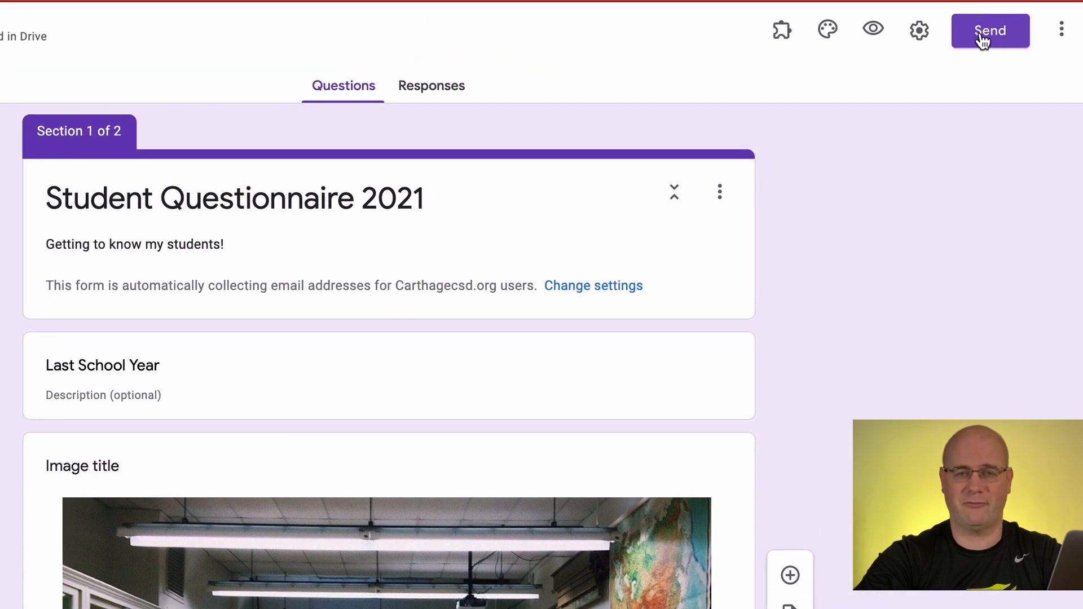
{"action": "left_click", "coordinate": [982, 41]}
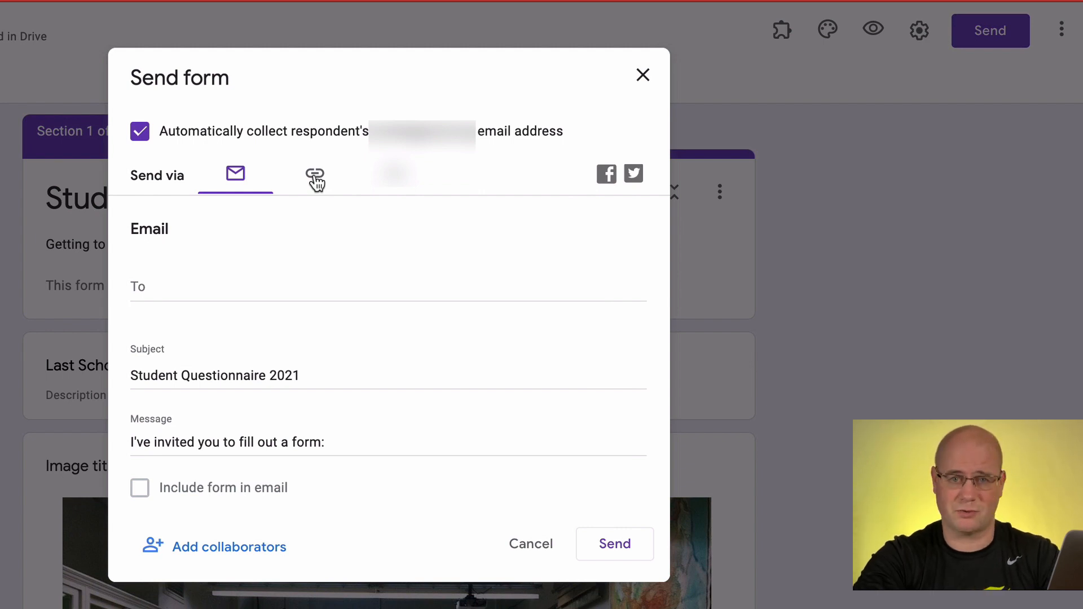
{"action": "left_click", "coordinate": [401, 181]}
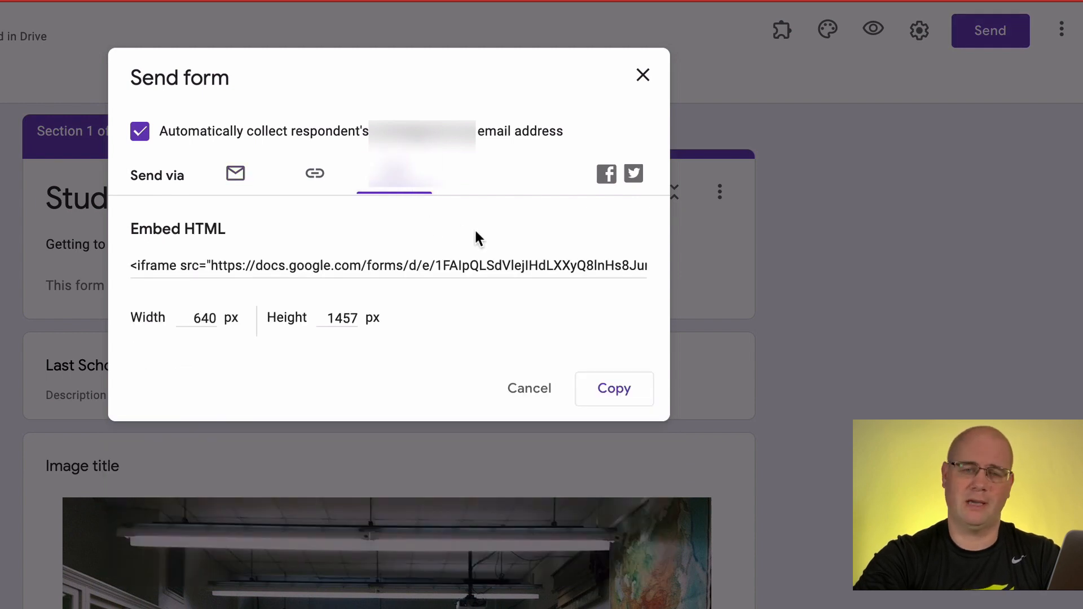